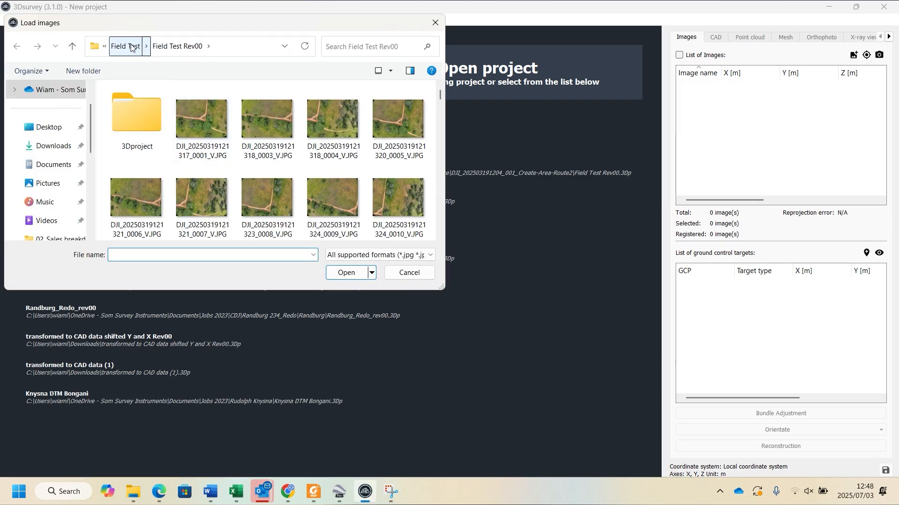
# Step: Load all the drone JPG images from the Field Test Rev00 folder, from image 0001 through 0183, into the project
pyautogui.click(132, 47)
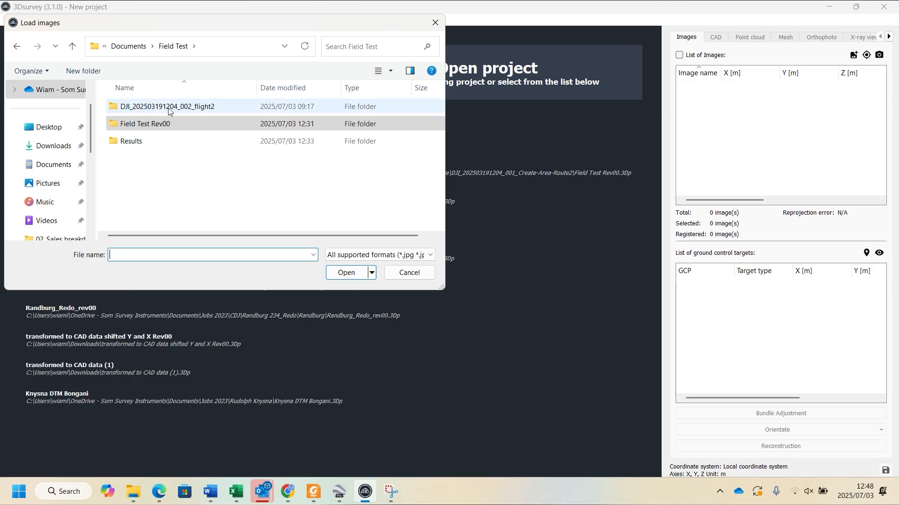
pyautogui.click(139, 125)
pyautogui.doubleClick(139, 124)
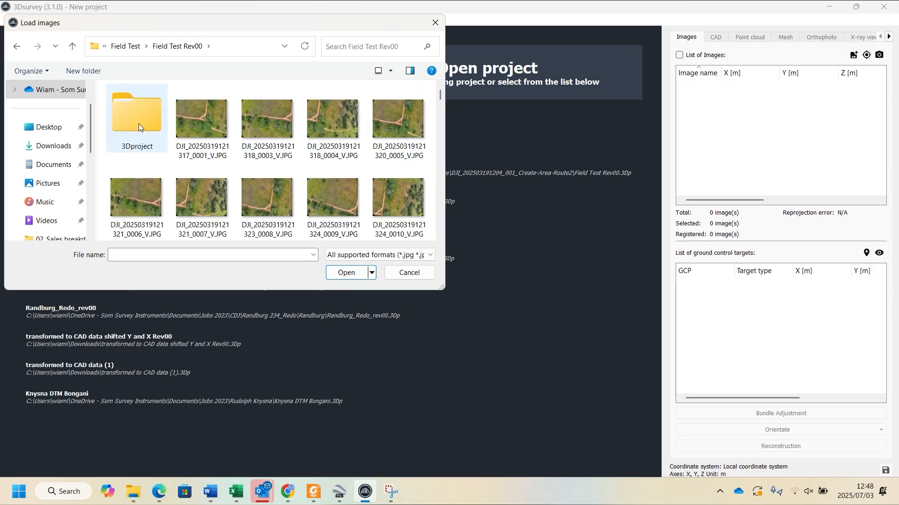
pyautogui.click(200, 126)
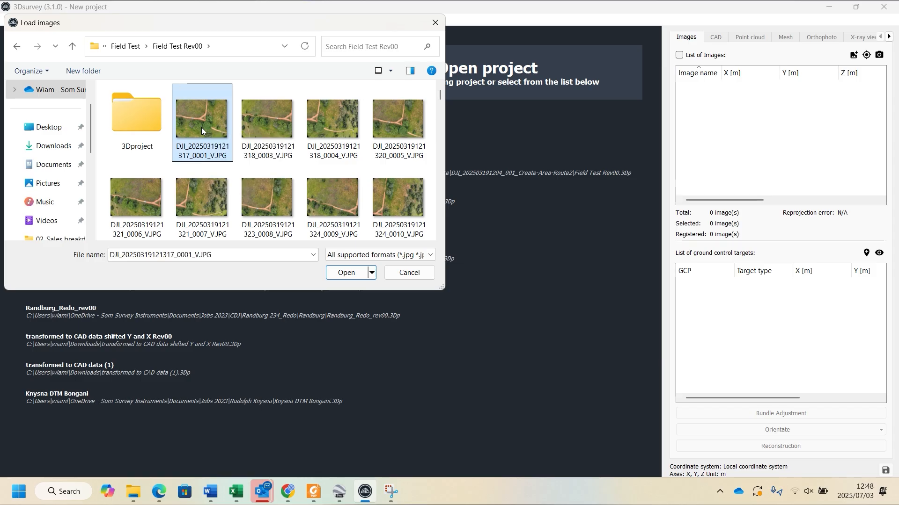
pyautogui.scroll(-6, 287, 130)
pyautogui.scroll(-15, 287, 128)
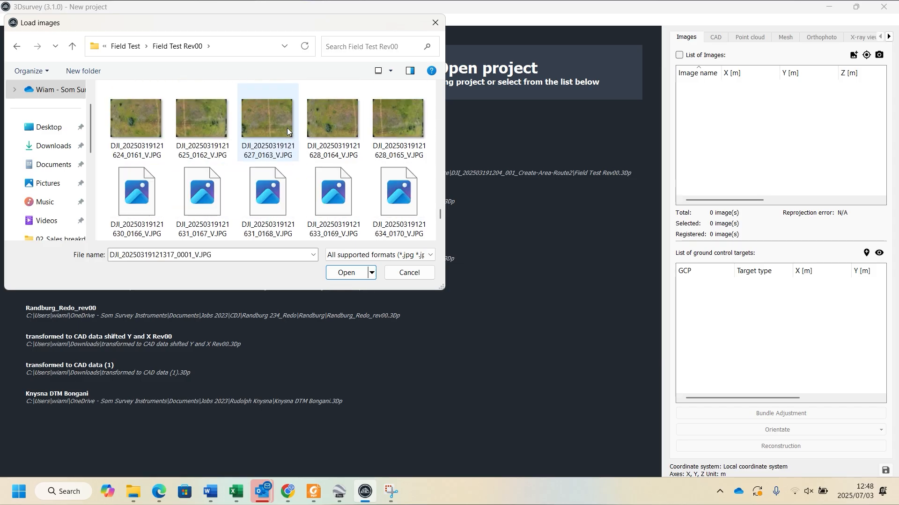
pyautogui.scroll(-5, 286, 130)
pyautogui.keyDown('shift'); pyautogui.click(275, 196); pyautogui.keyUp('shift')
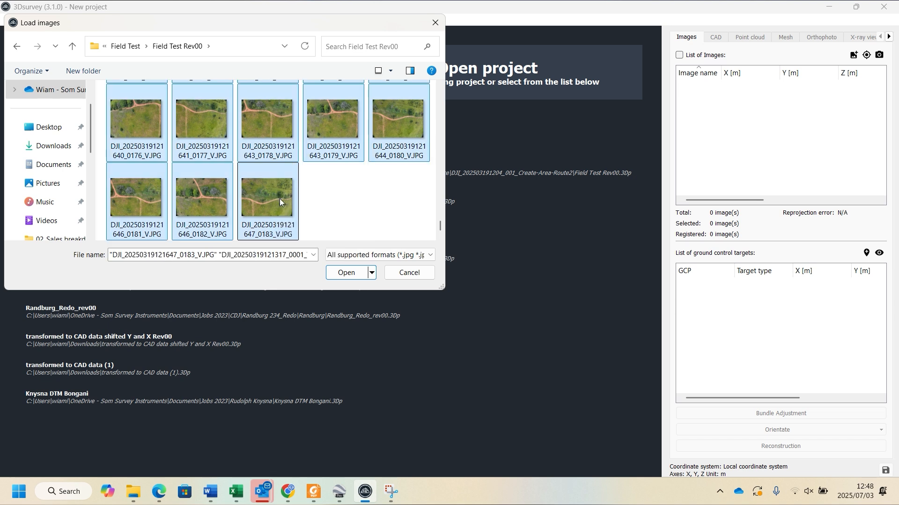
pyautogui.click(347, 274)
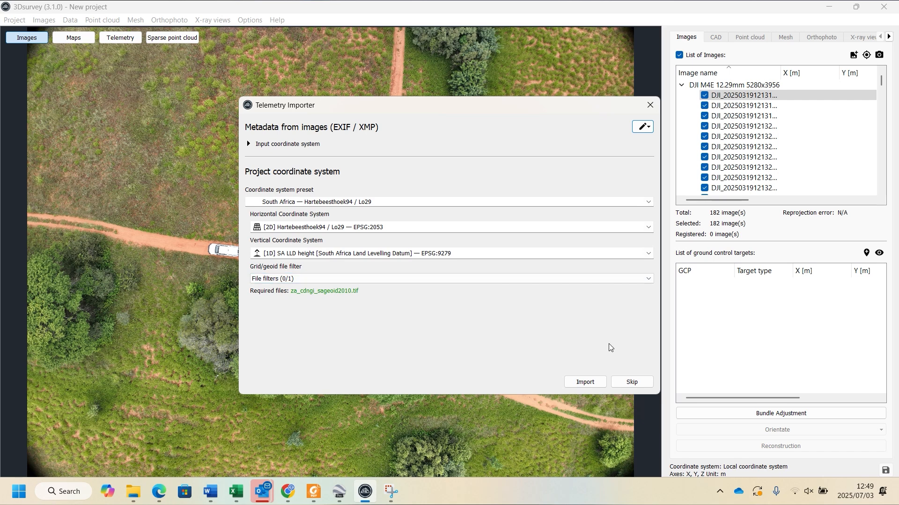
# Step: Import the image metadata using the South Africa Hartebeesthoek94 / Lo29 preset with SA LLD height as the vertical system
pyautogui.click(585, 382)
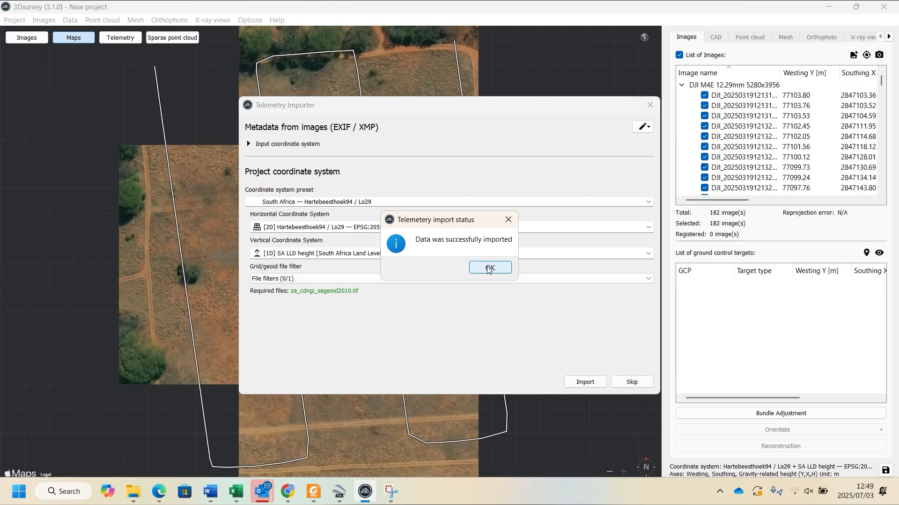
pyautogui.click(488, 270)
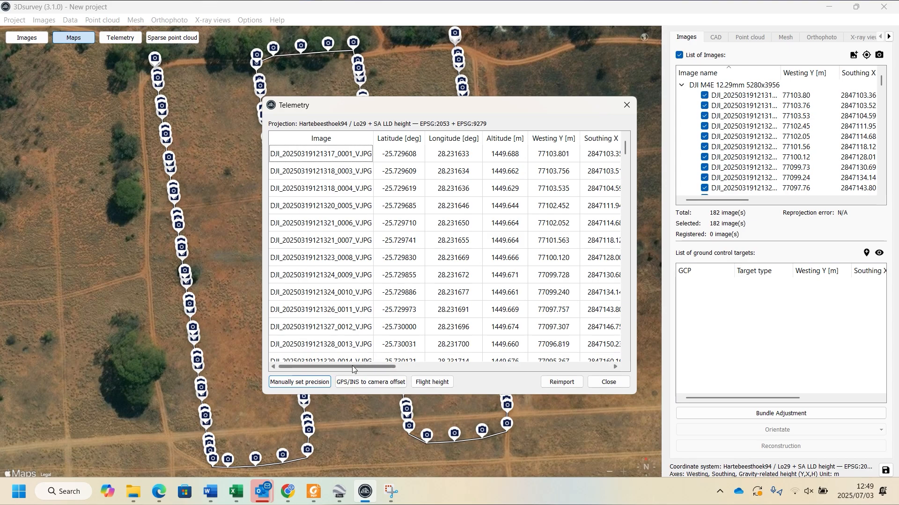
# Step: Review the height, precision and yaw columns of the telemetry table, and inspect the camera positions along the flight lines on the map
pyautogui.moveTo(334, 367); pyautogui.dragTo(460, 367)
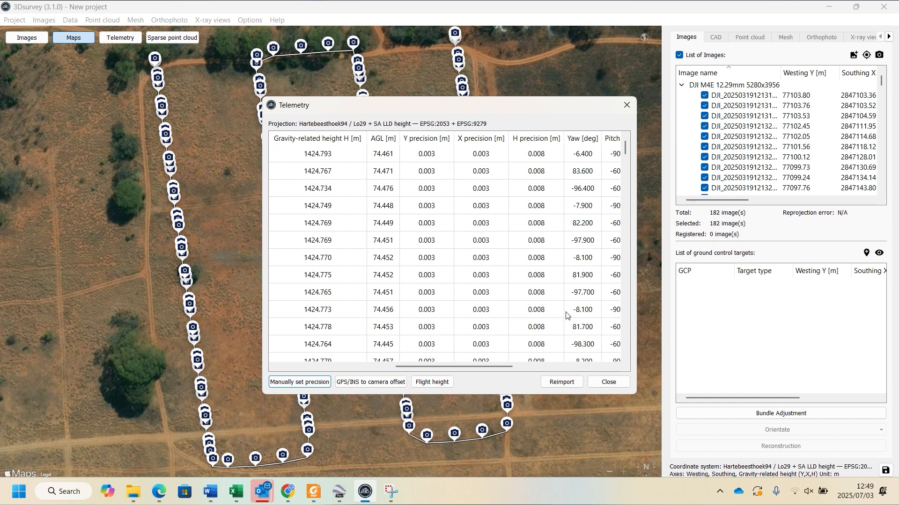
pyautogui.scroll(-3, 452, 274)
pyautogui.scroll(-5, 472, 248)
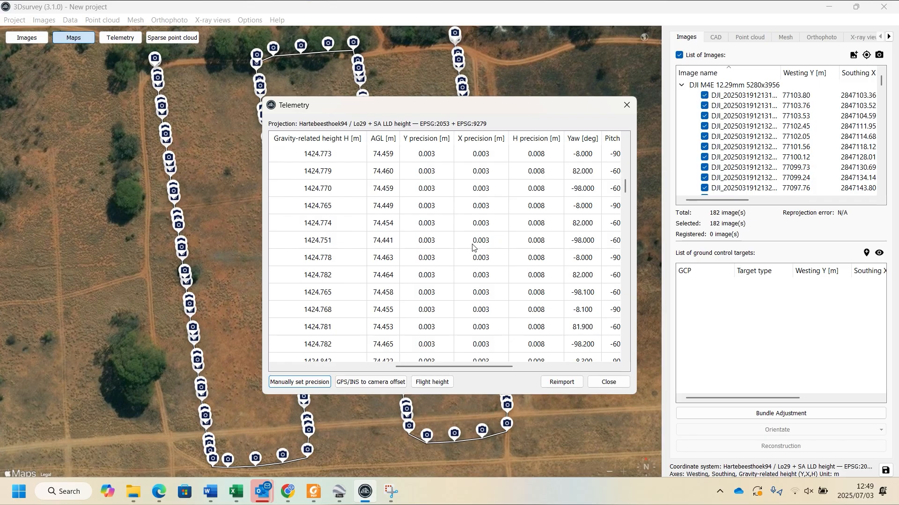
pyautogui.scroll(-3, 472, 248)
pyautogui.scroll(-10, 472, 248)
pyautogui.scroll(-10, 473, 247)
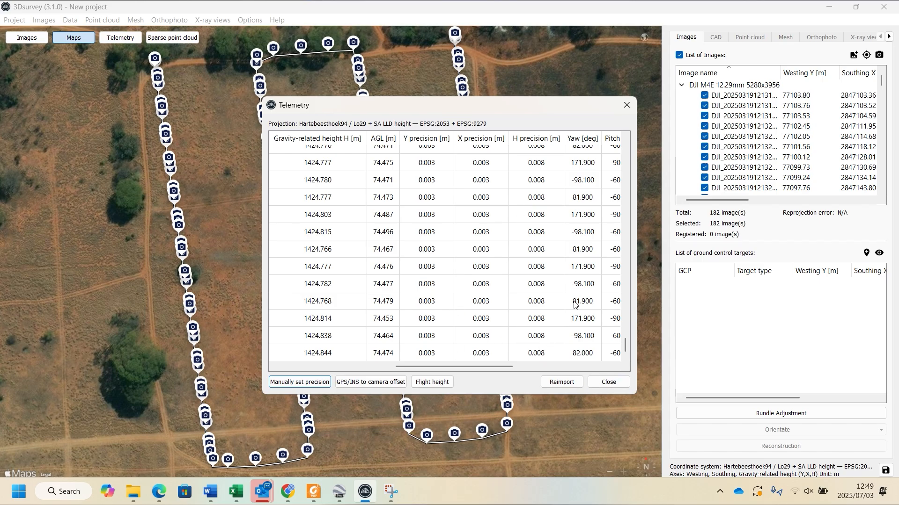
pyautogui.click(608, 383)
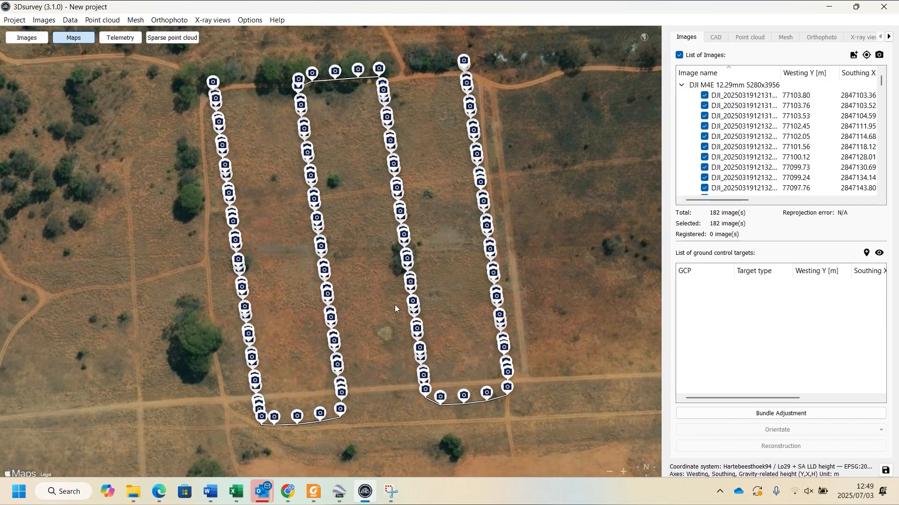
pyautogui.scroll(1, 370, 314)
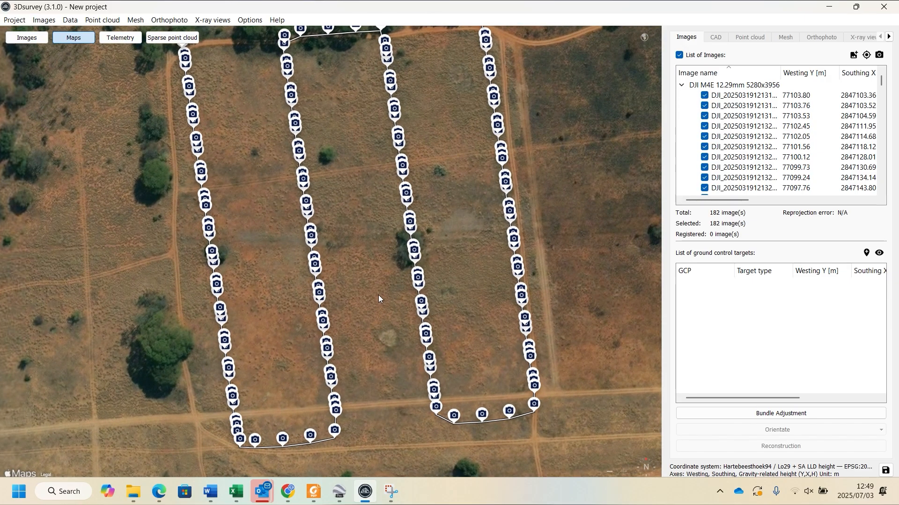
pyautogui.scroll(1, 384, 289)
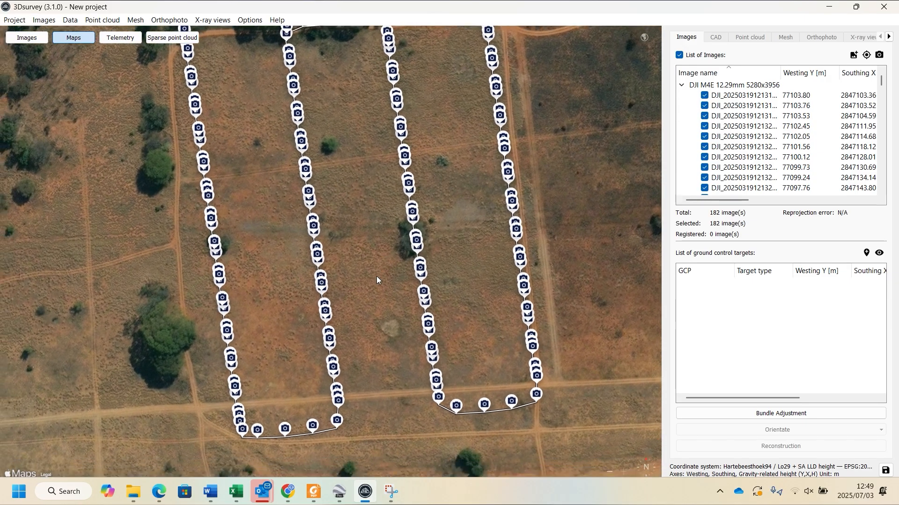
pyautogui.scroll(-1, 376, 276)
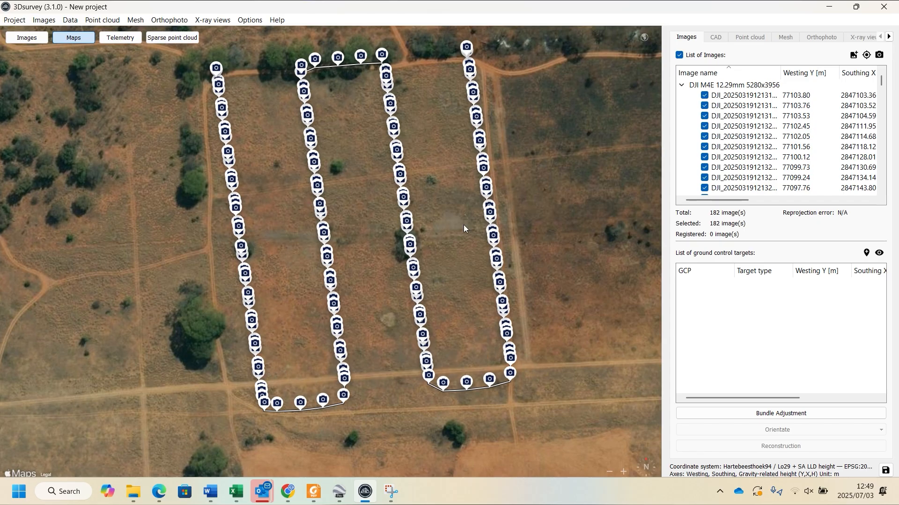
pyautogui.scroll(1, 471, 251)
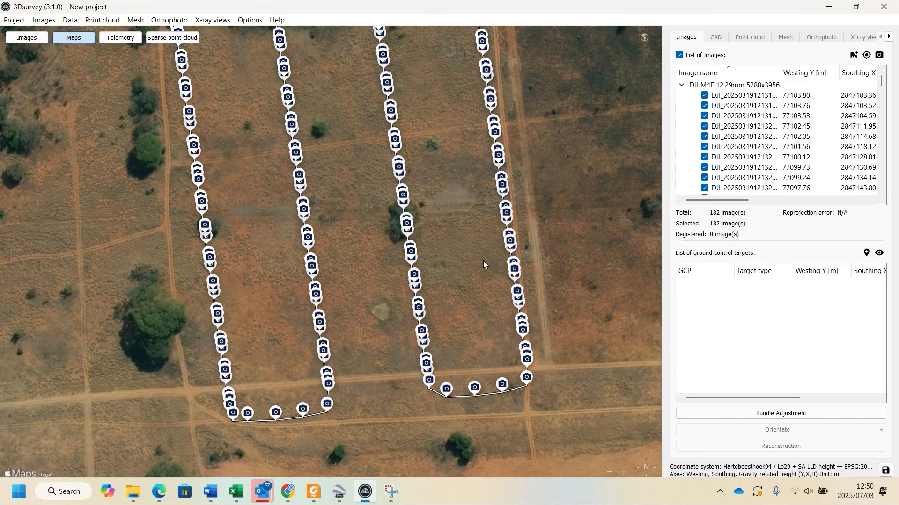
pyautogui.scroll(-3, 482, 260)
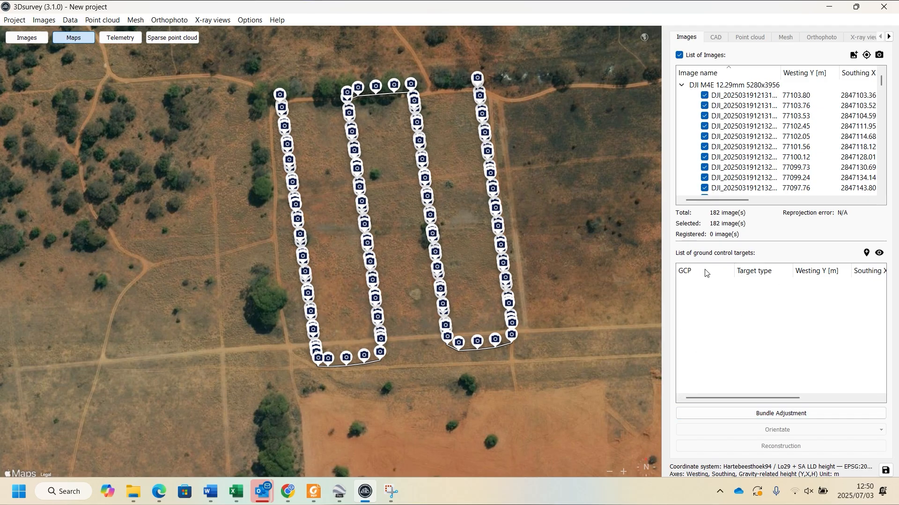
# Step: Run the bundle adjustment in Global mode with 20 000 maximum features, Normal detection, Telemetry pair selection and Auto telemetry use
pyautogui.click(775, 416)
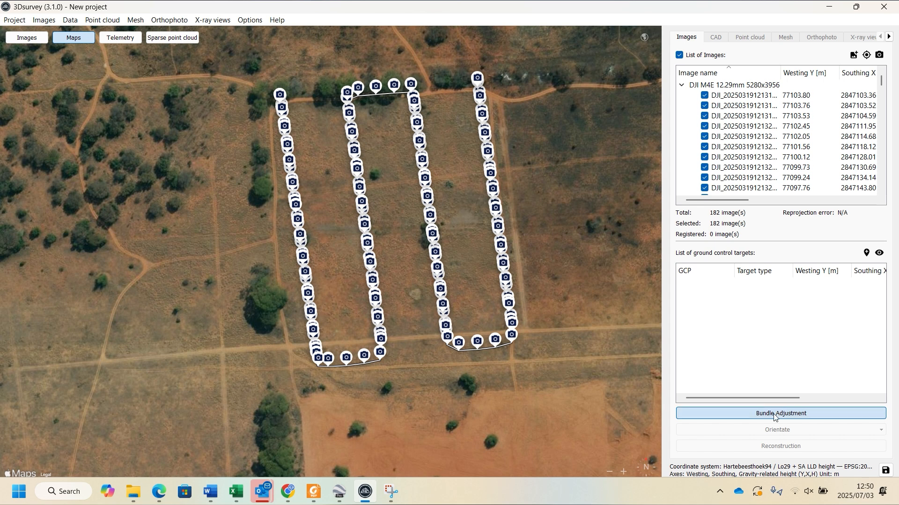
pyautogui.click(390, 288)
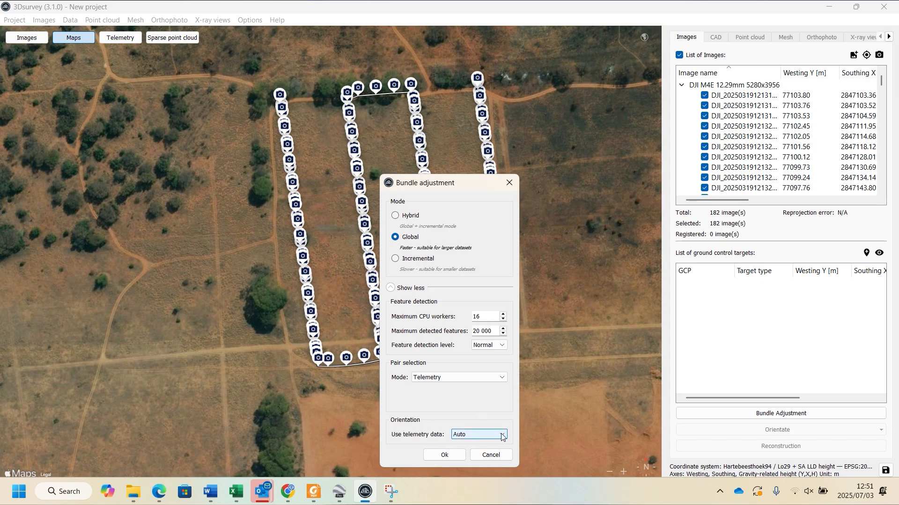
pyautogui.click(443, 457)
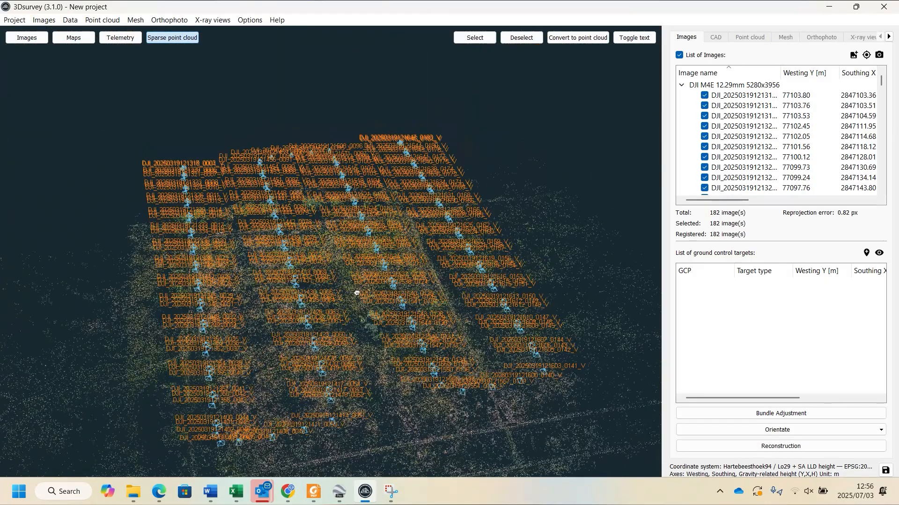
# Step: Examine the sparse point cloud and the camera positions and orientations along the flight lines from several angles
pyautogui.moveTo(357, 293); pyautogui.dragTo(359, 265)
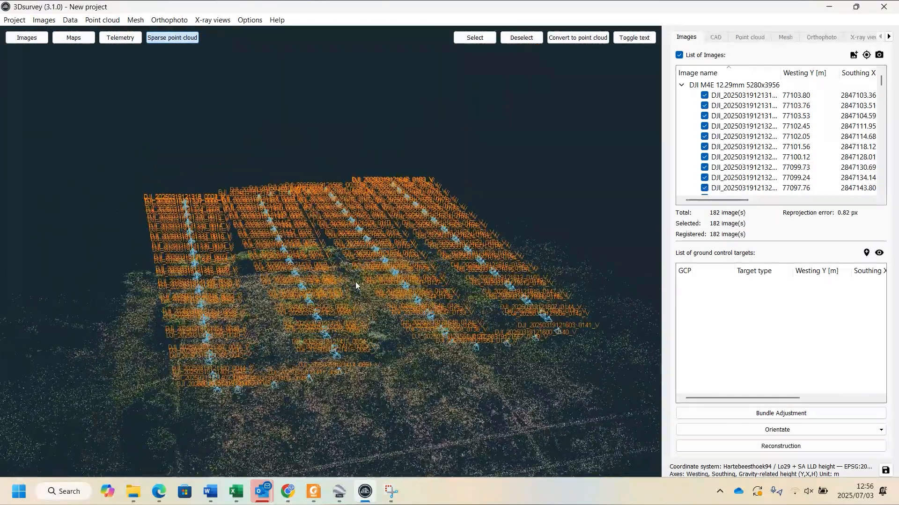
pyautogui.moveTo(313, 315); pyautogui.dragTo(319, 247)
pyautogui.moveTo(374, 315); pyautogui.dragTo(344, 358)
pyautogui.moveTo(330, 296); pyautogui.dragTo(364, 221)
pyautogui.moveTo(276, 293); pyautogui.dragTo(358, 280)
pyautogui.scroll(3, 220, 257)
pyautogui.scroll(3, 294, 247)
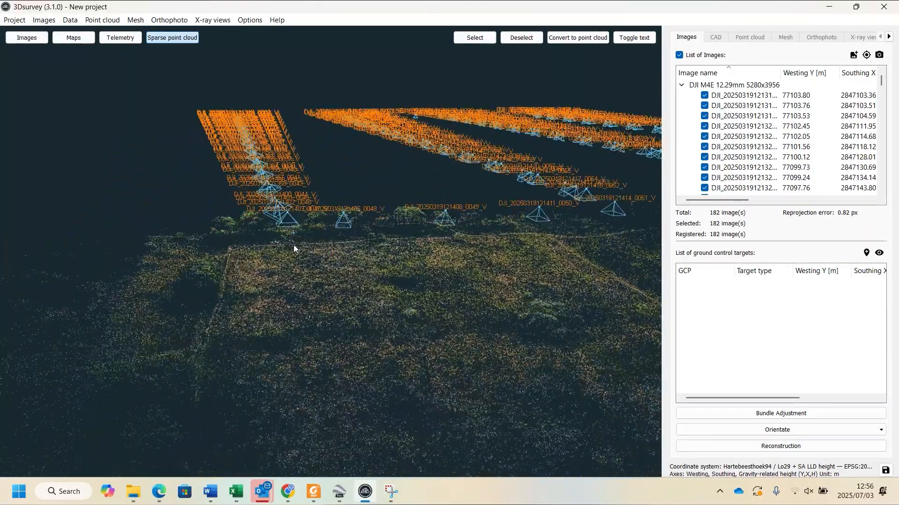
pyautogui.moveTo(308, 324); pyautogui.dragTo(308, 325)
pyautogui.scroll(2, 245, 211)
pyautogui.moveTo(250, 214); pyautogui.dragTo(224, 291)
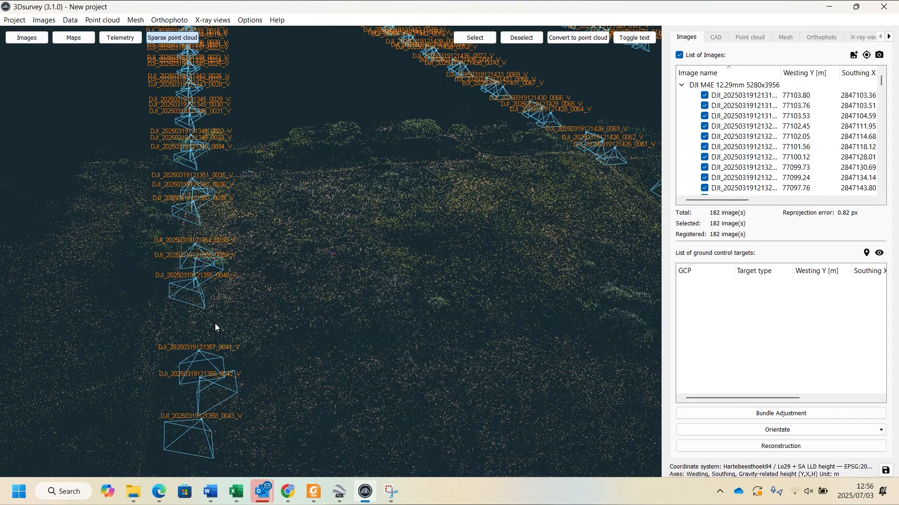
pyautogui.scroll(-3, 216, 323)
pyautogui.scroll(2, 286, 386)
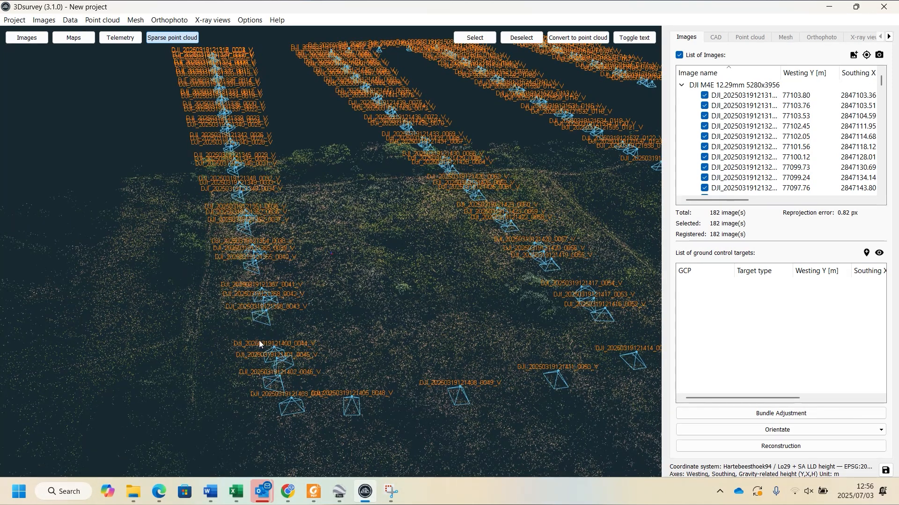
pyautogui.scroll(3, 269, 327)
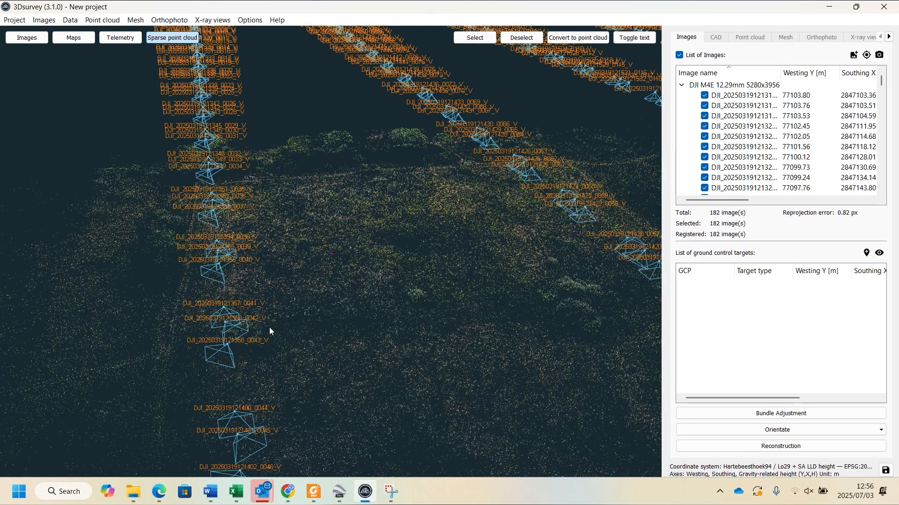
pyautogui.scroll(2, 195, 377)
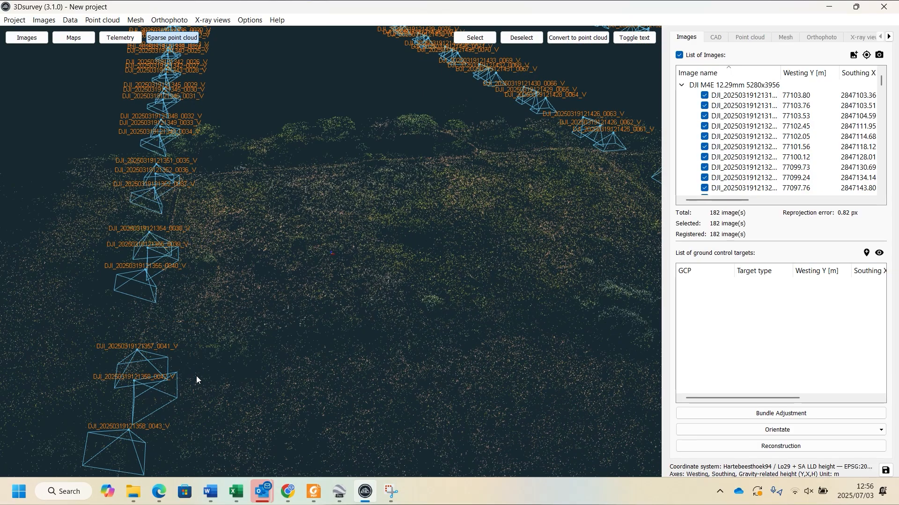
pyautogui.moveTo(197, 388)
pyautogui.mouseDown()
pyautogui.moveTo(199, 361)
pyautogui.moveTo(194, 384)
pyautogui.mouseUp()
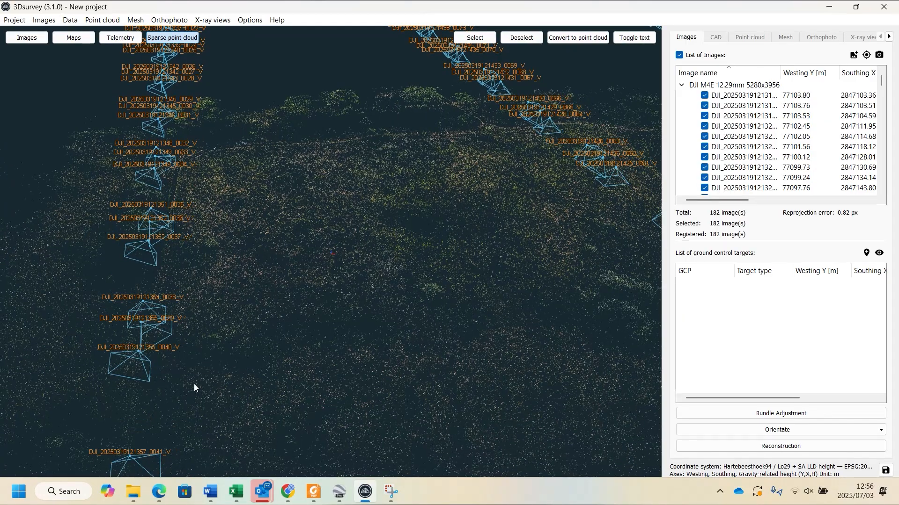
pyautogui.moveTo(186, 205); pyautogui.dragTo(214, 264)
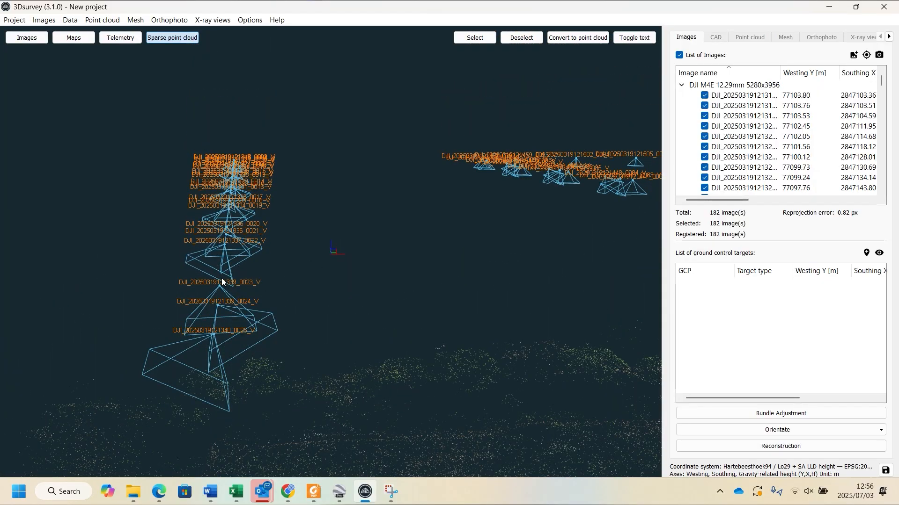
pyautogui.moveTo(238, 248); pyautogui.dragTo(231, 304)
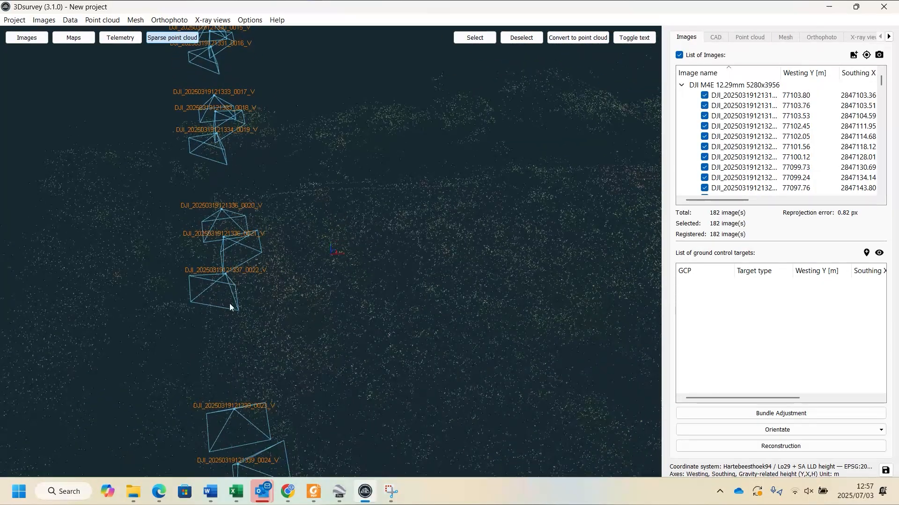
pyautogui.scroll(-5, 225, 243)
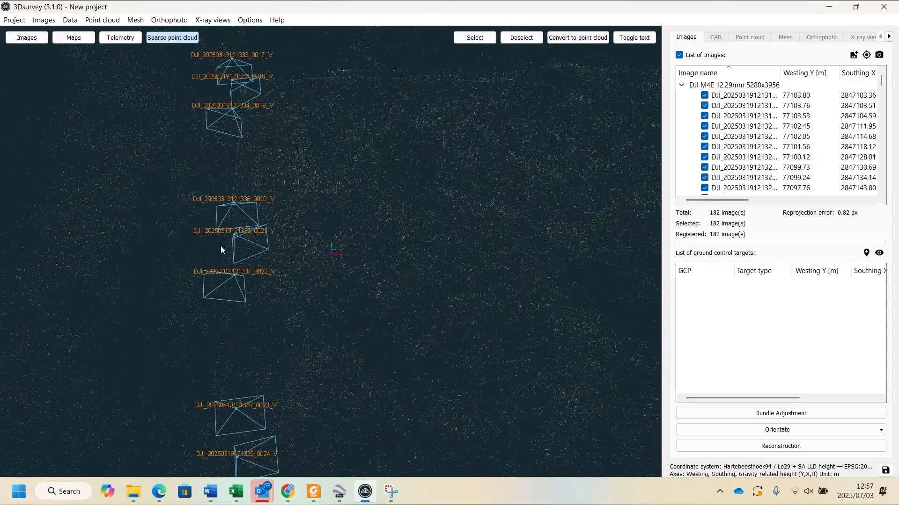
pyautogui.scroll(-5, 219, 248)
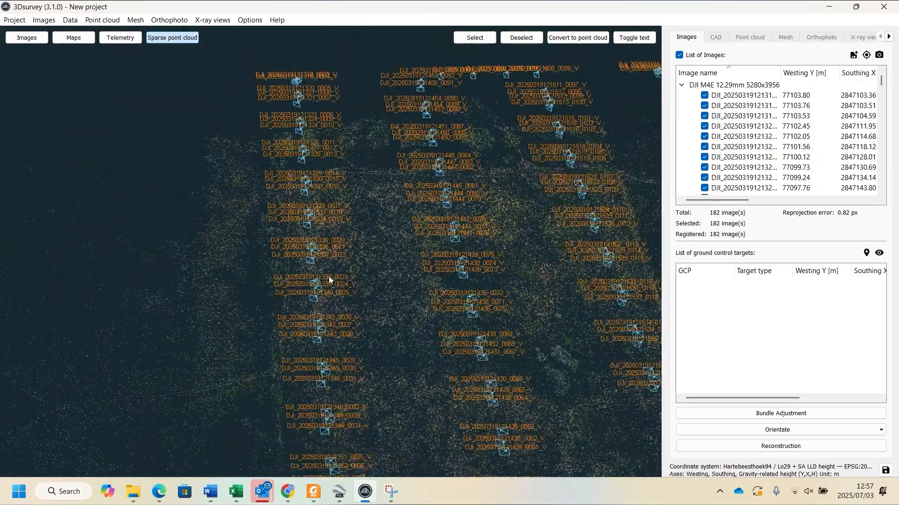
pyautogui.scroll(-4, 244, 271)
pyautogui.moveTo(291, 257); pyautogui.dragTo(337, 323)
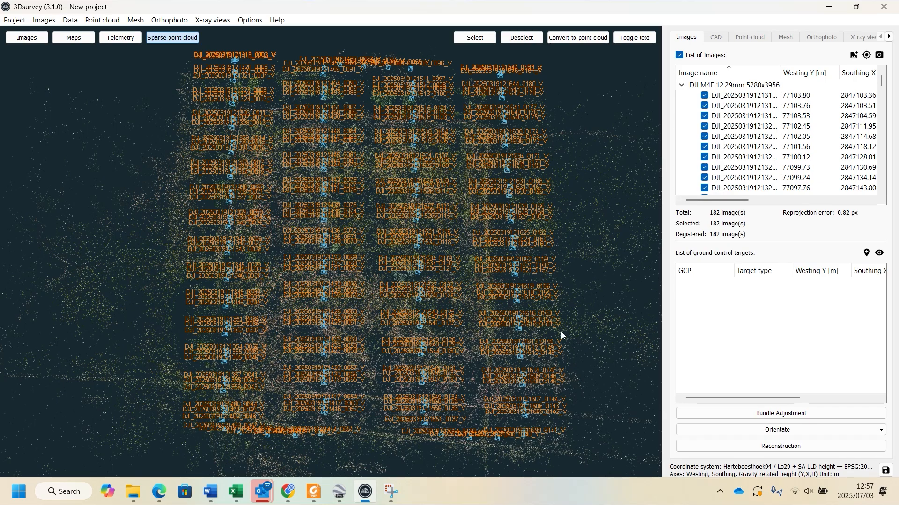
# Step: Run the dense reconstruction at Medium level with the NVIDIA graphics card enabled
pyautogui.click(734, 448)
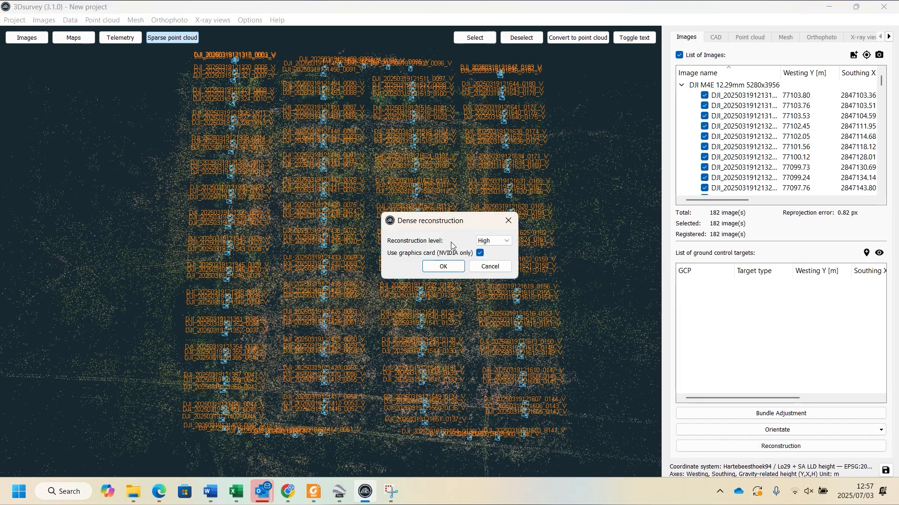
pyautogui.click(505, 242)
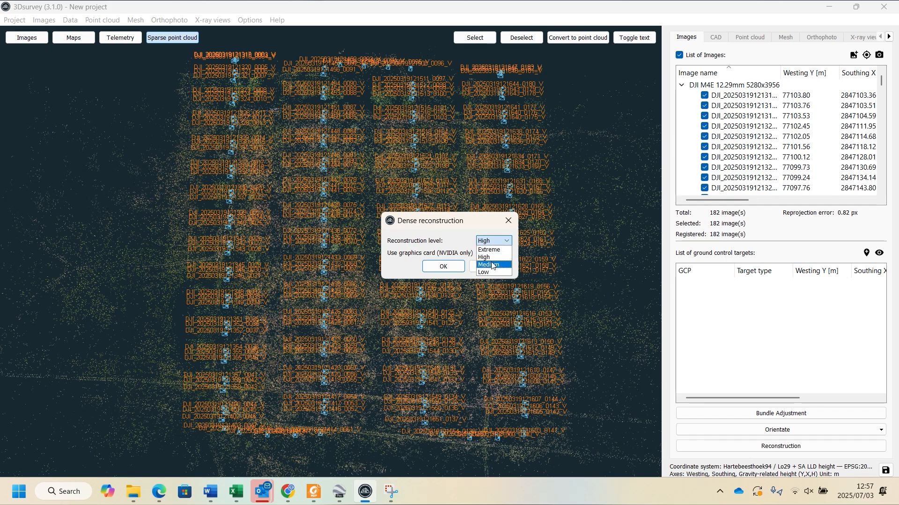
pyautogui.click(487, 257)
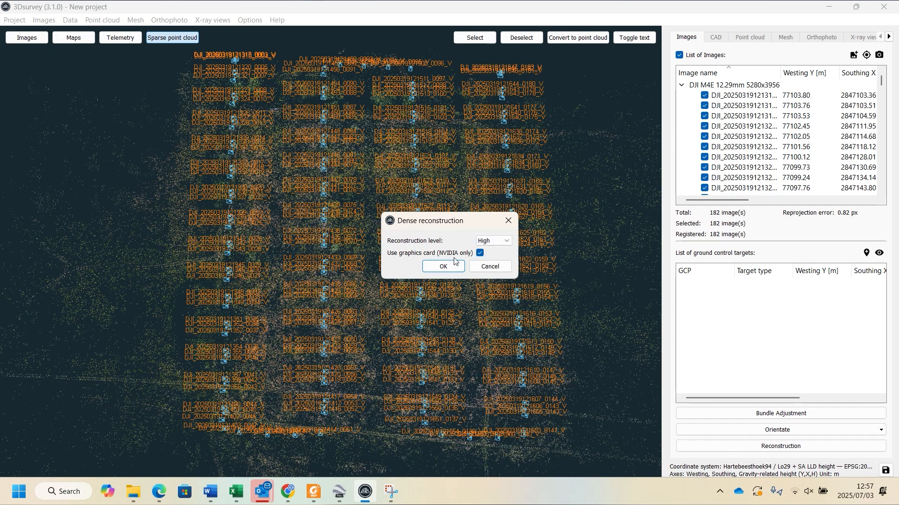
pyautogui.click(503, 241)
pyautogui.click(491, 263)
pyautogui.click(441, 265)
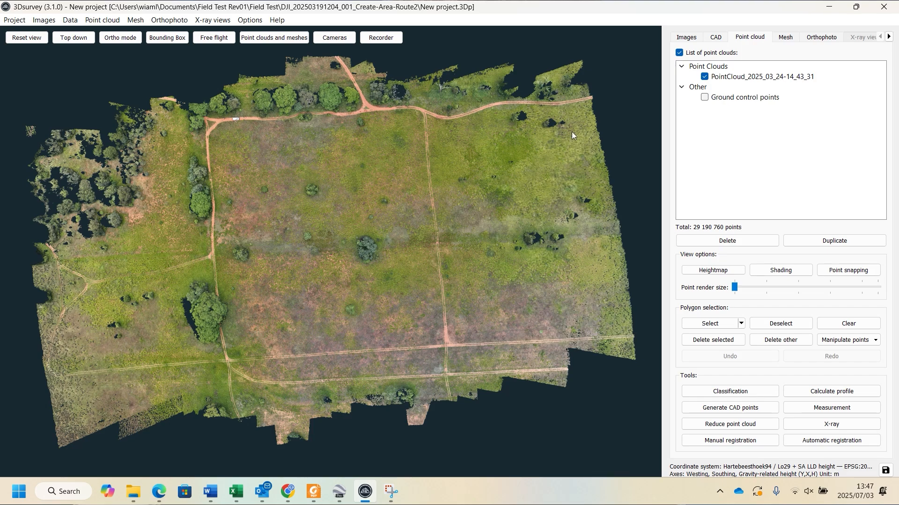
# Step: Review the camera positions on the satellite map, and inspect the dense point cloud of the site for coverage
pyautogui.click(684, 39)
pyautogui.click(72, 40)
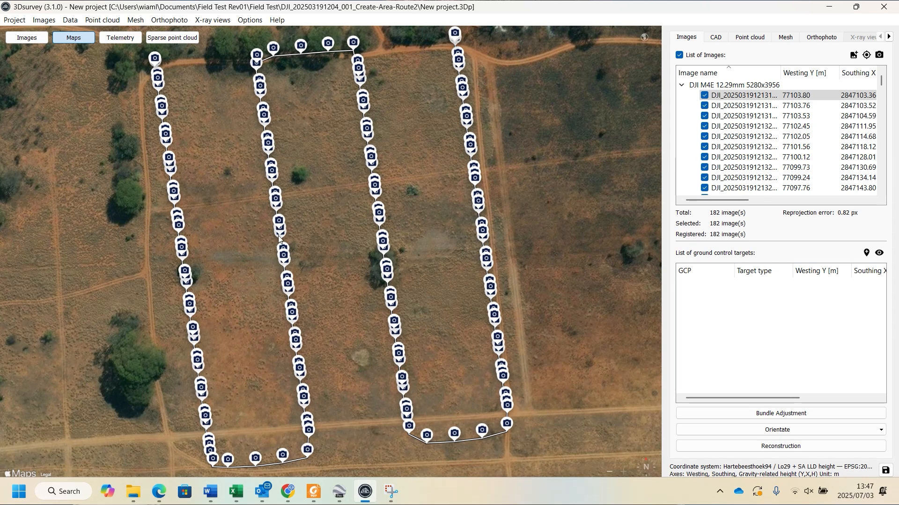
pyautogui.scroll(-1, 374, 192)
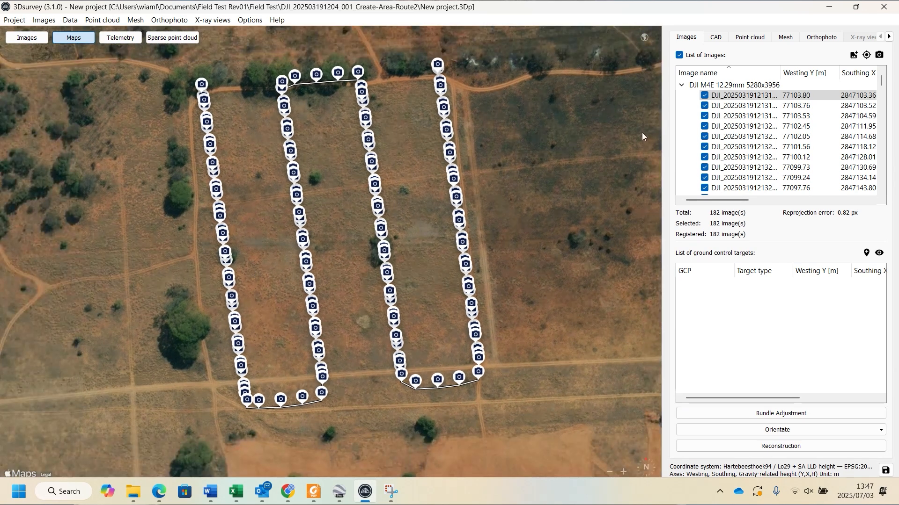
pyautogui.click(753, 37)
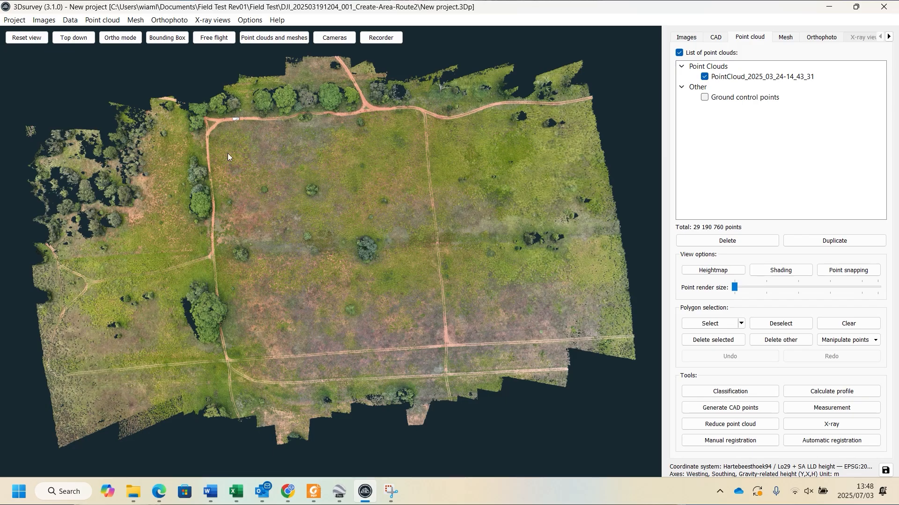
pyautogui.scroll(3, 245, 360)
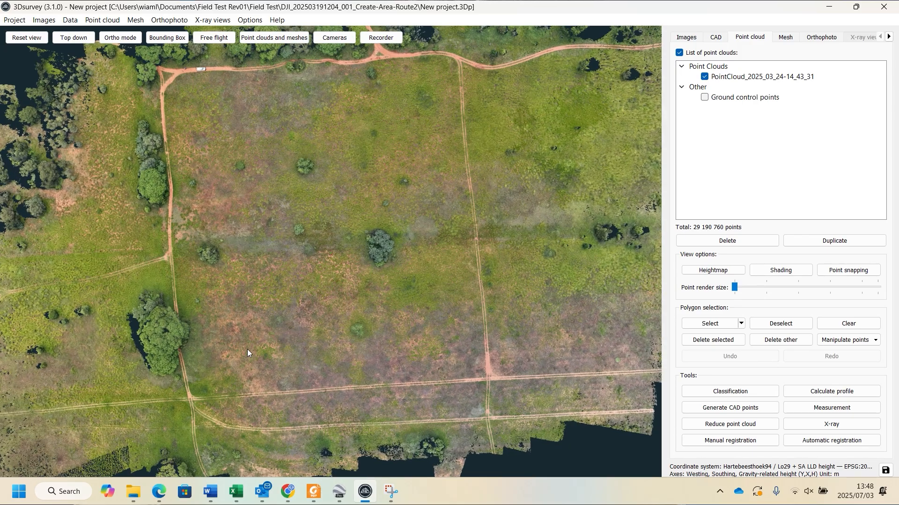
pyautogui.scroll(-6, 279, 364)
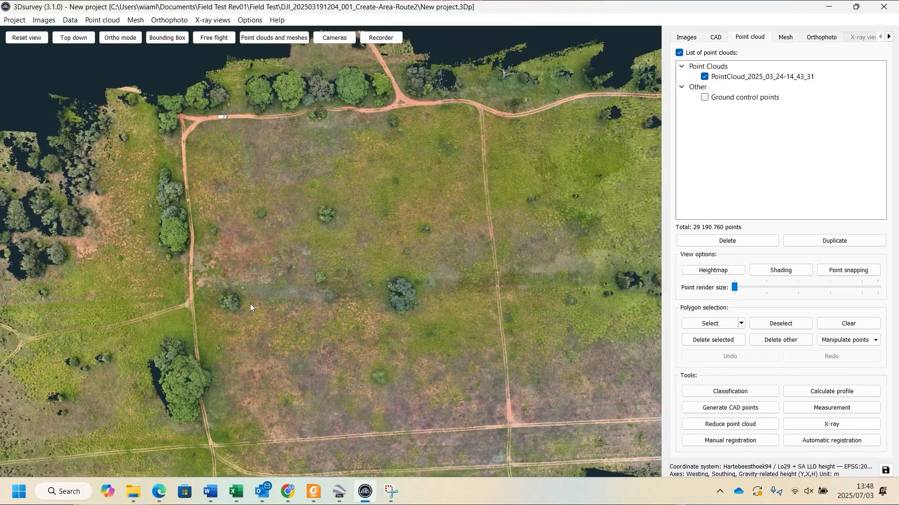
pyautogui.scroll(-1, 220, 267)
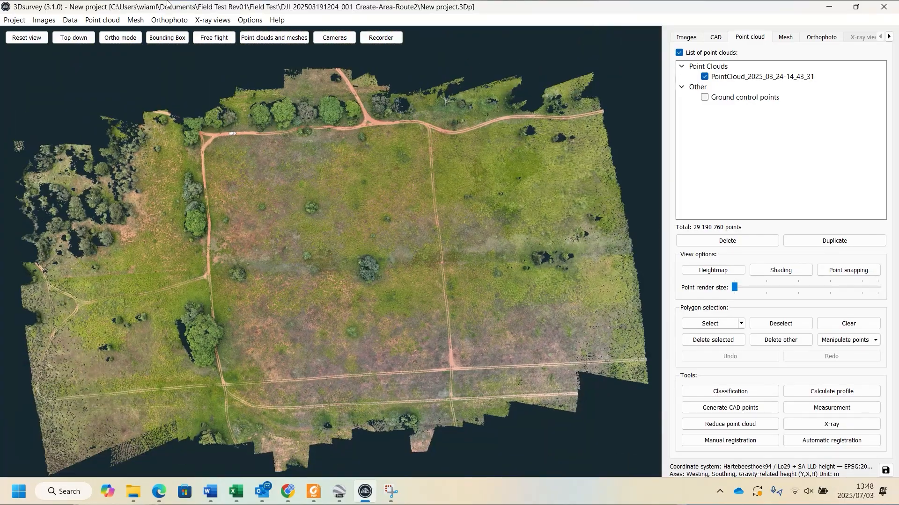
# Step: Calculate a digital orthophoto at 2.63 cm/px from the PointCloud_2025_03_19-13_48_39 [1.00m] traditional orthophoto source
pyautogui.click(170, 20)
pyautogui.click(201, 32)
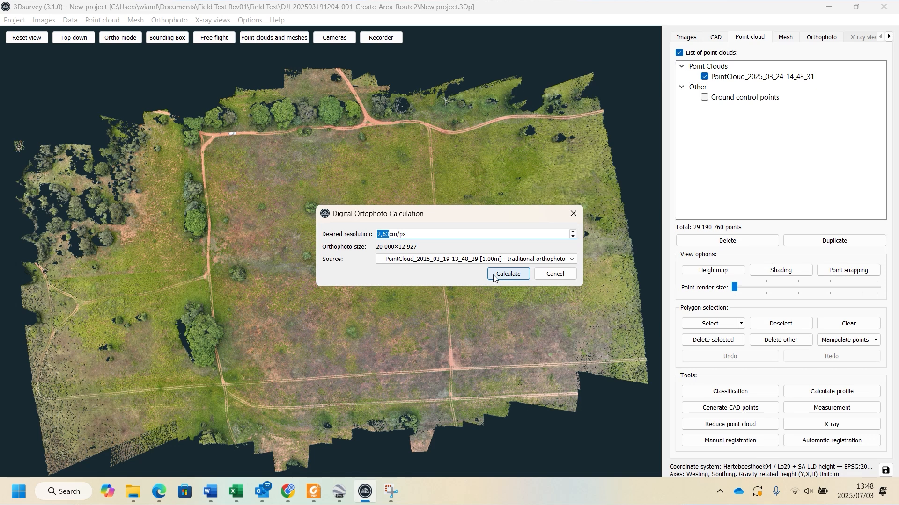
pyautogui.click(499, 275)
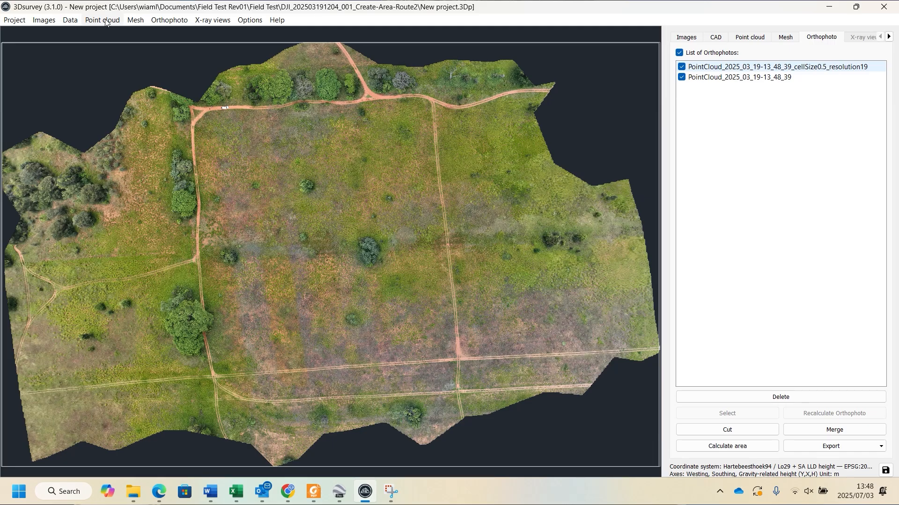
# Step: Calculate a regular grid mesh from PointCloud_2025_03_24-14_43_31 with 1.00 m cells, Optimized hole filling and a smoothing size of 9 cells
pyautogui.click(106, 22)
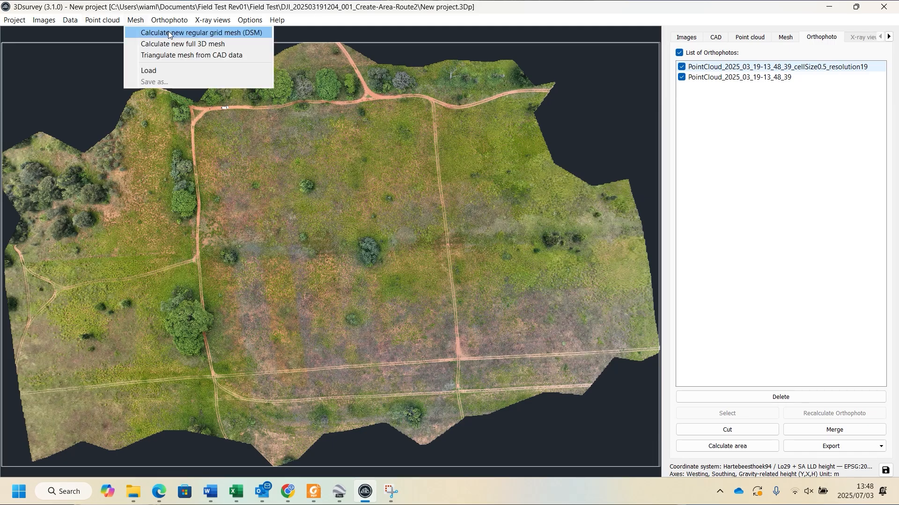
pyautogui.click(754, 39)
pyautogui.click(754, 37)
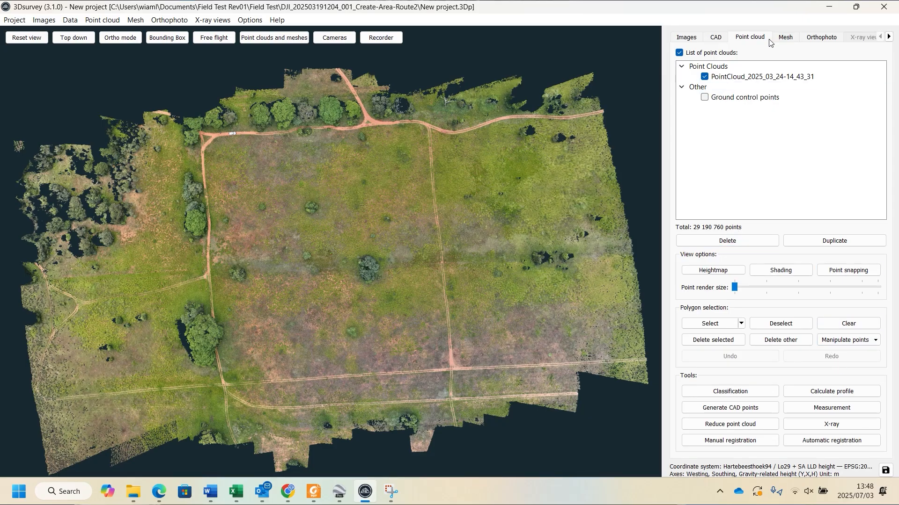
pyautogui.click(135, 20)
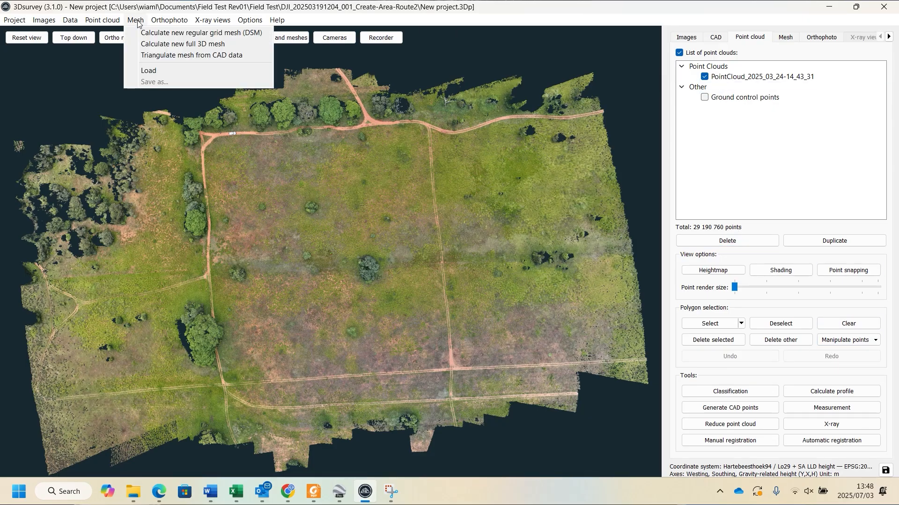
pyautogui.click(149, 32)
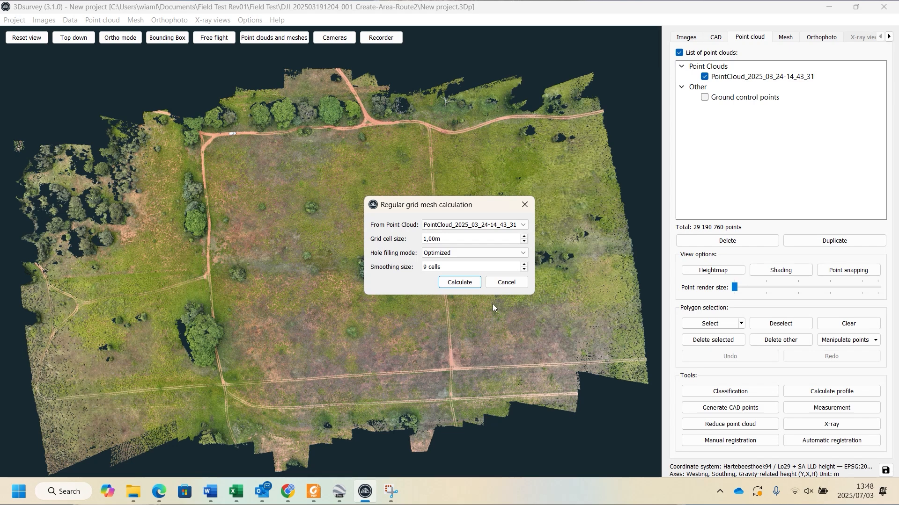
pyautogui.click(460, 283)
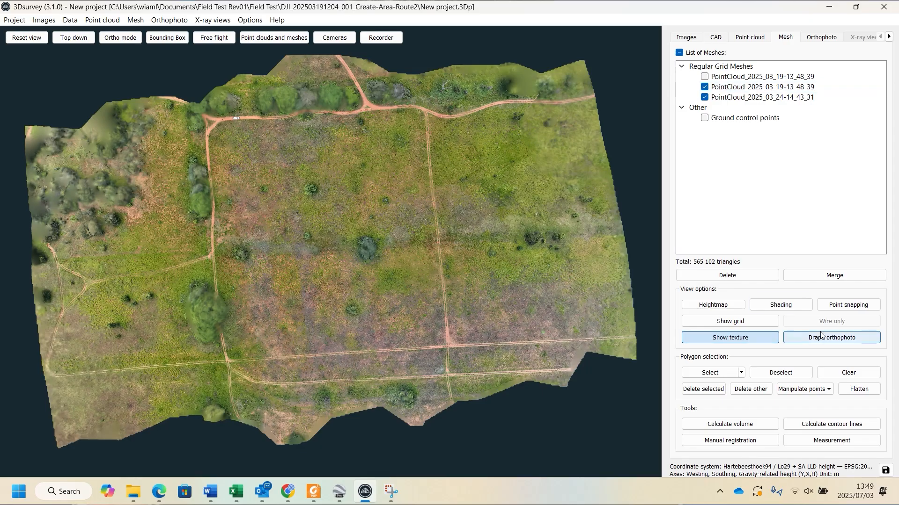
# Step: Display only the second PointCloud_2025_03_19-13_48_39 grid mesh and drape the orthophoto over it
pyautogui.click(704, 86)
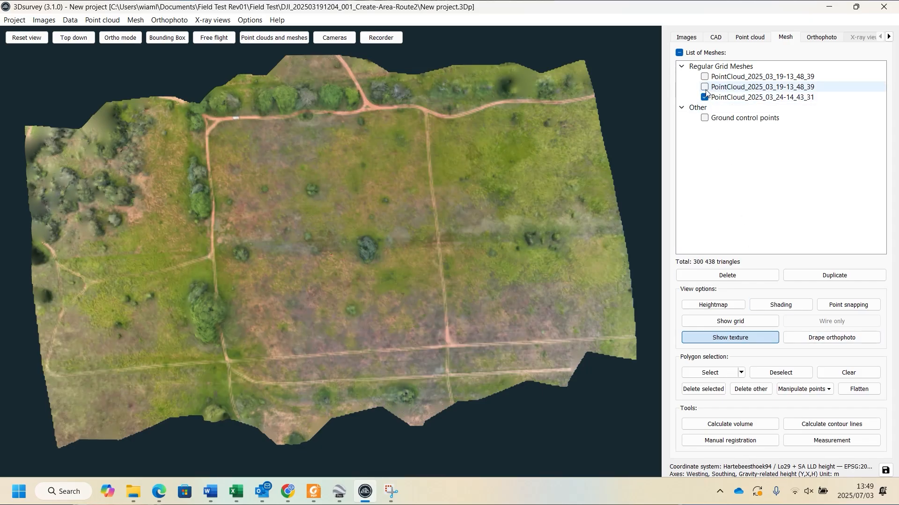
pyautogui.click(705, 97)
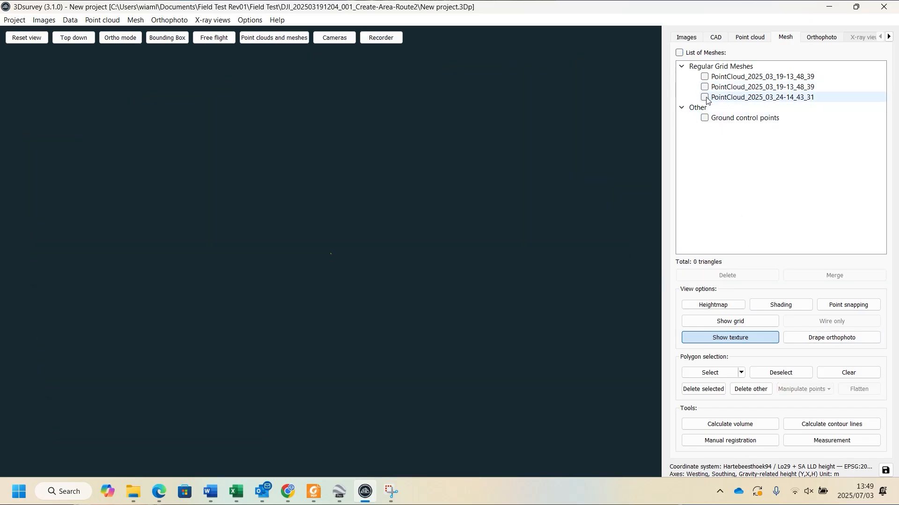
pyautogui.click(704, 77)
pyautogui.click(704, 87)
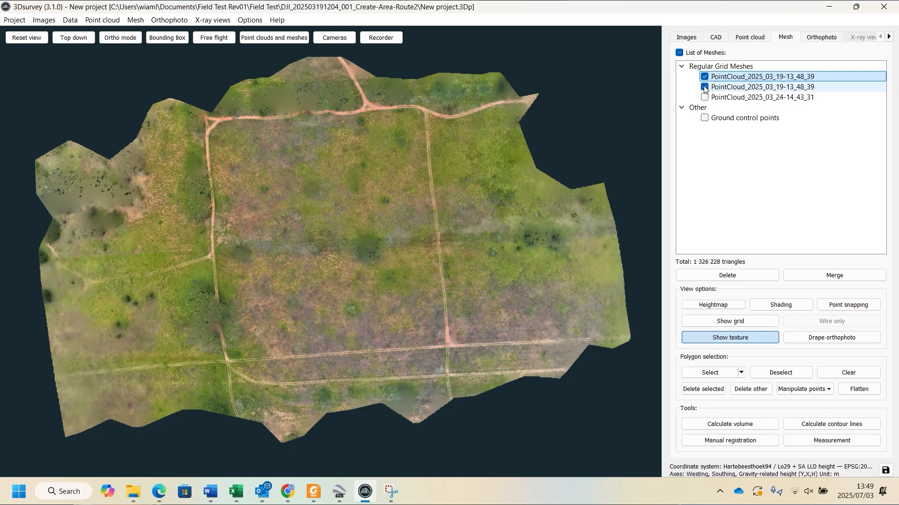
pyautogui.click(705, 76)
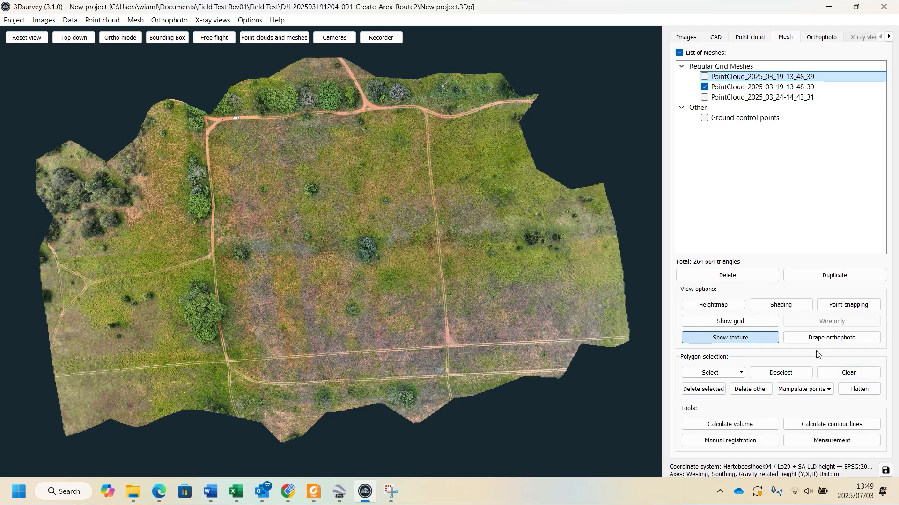
pyautogui.click(824, 340)
pyautogui.click(488, 257)
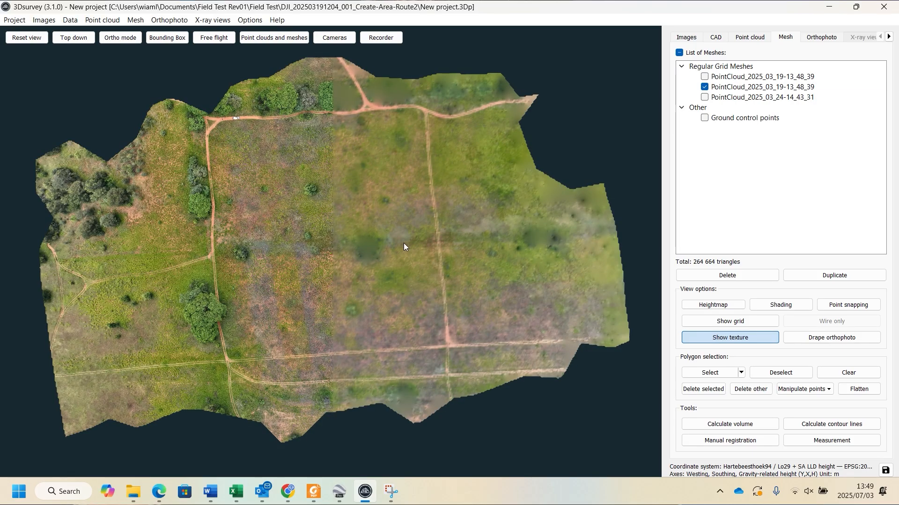
# Step: Place a CAD point on the centre of the black-and-white ground target at the track junction near the parked vehicle
pyautogui.click(715, 37)
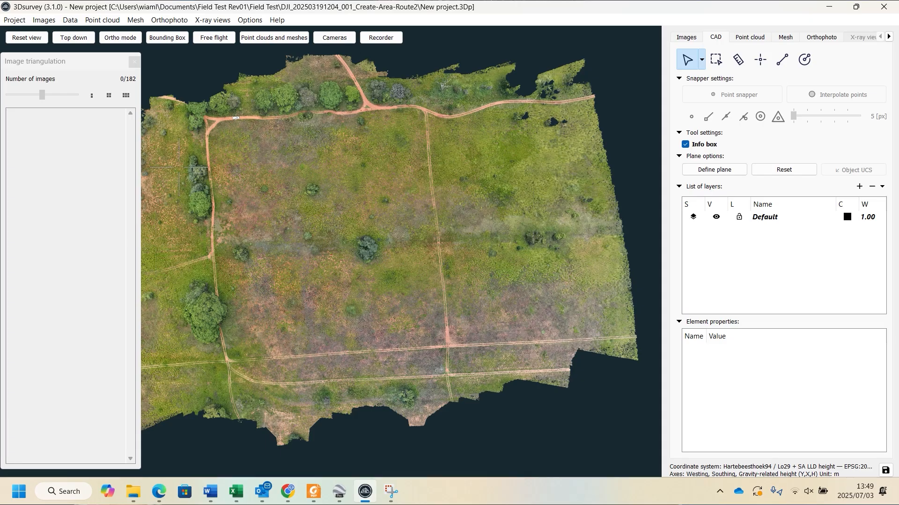
pyautogui.click(760, 60)
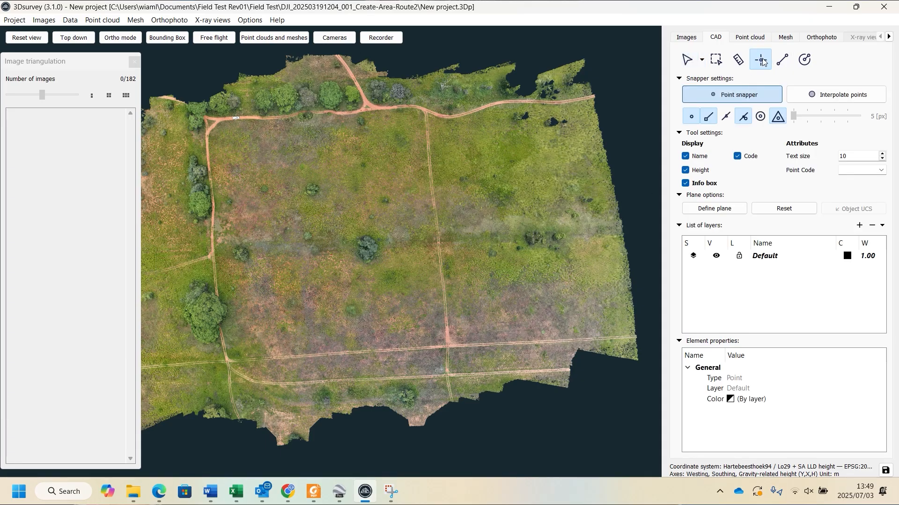
pyautogui.scroll(2, 208, 135)
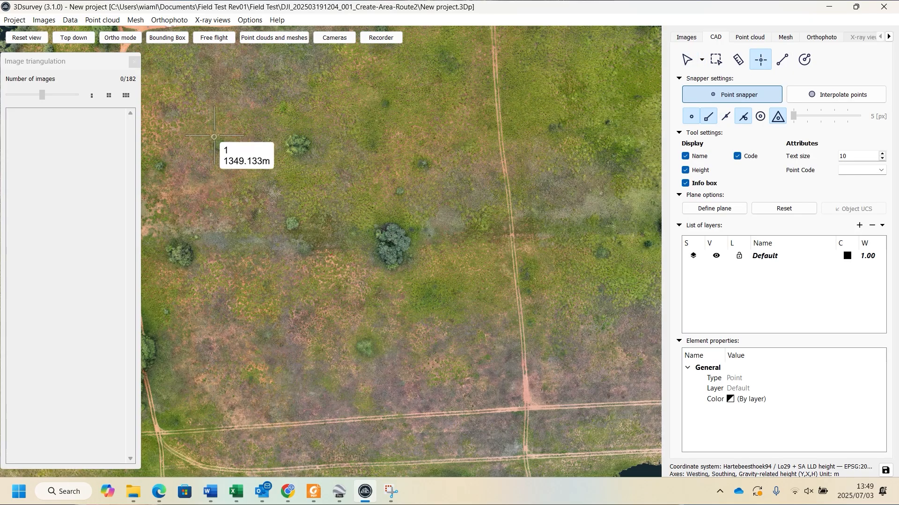
pyautogui.moveTo(213, 136); pyautogui.dragTo(472, 330, button='middle')
pyautogui.scroll(2, 389, 233)
pyautogui.scroll(1, 449, 241)
pyautogui.moveTo(490, 222); pyautogui.dragTo(388, 311, button='middle')
pyautogui.scroll(3, 409, 279)
pyautogui.scroll(1, 491, 327)
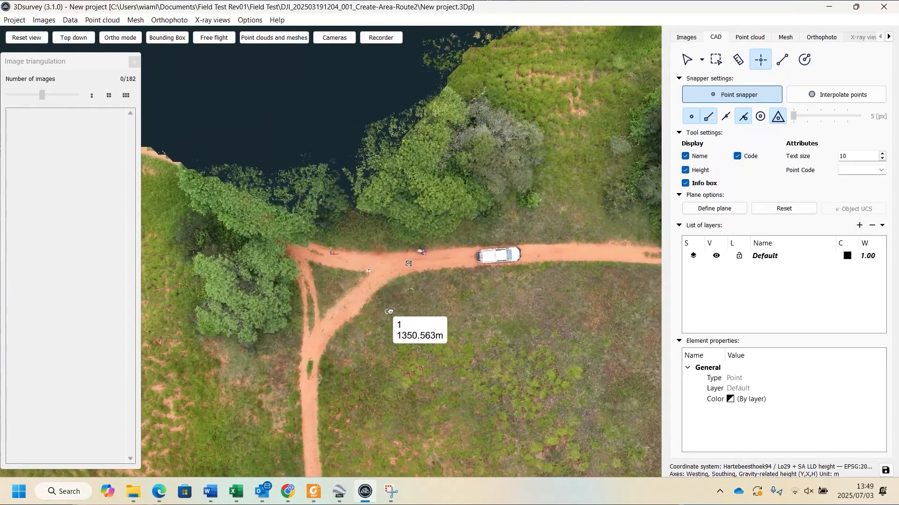
pyautogui.scroll(7, 398, 309)
pyautogui.moveTo(446, 325); pyautogui.dragTo(327, 229, button='middle')
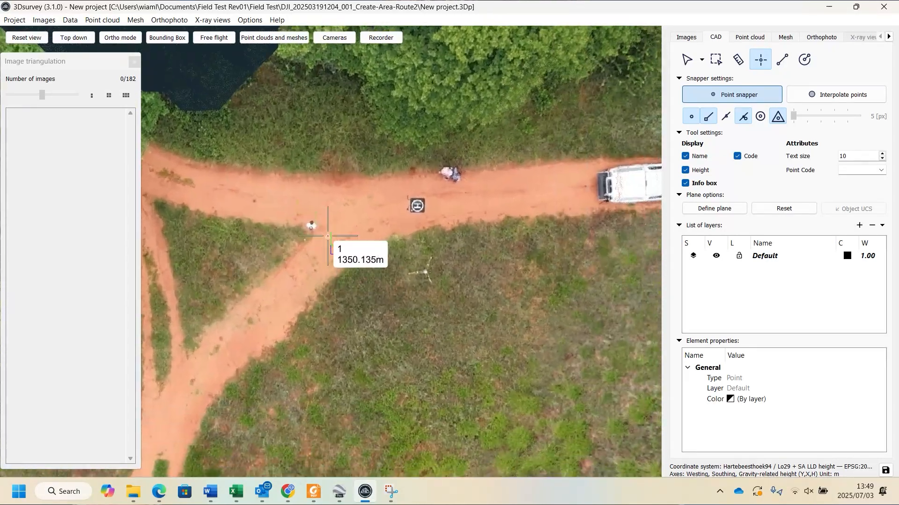
pyautogui.scroll(6, 328, 229)
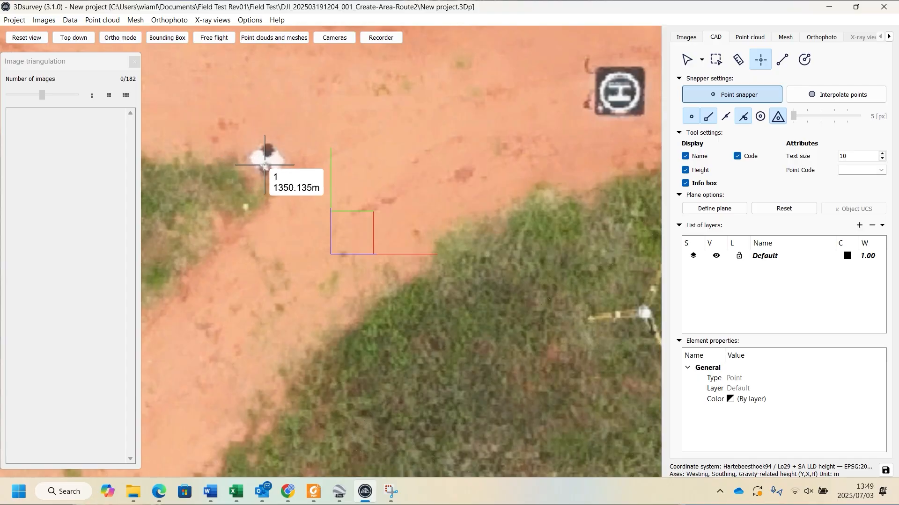
pyautogui.scroll(1, 253, 141)
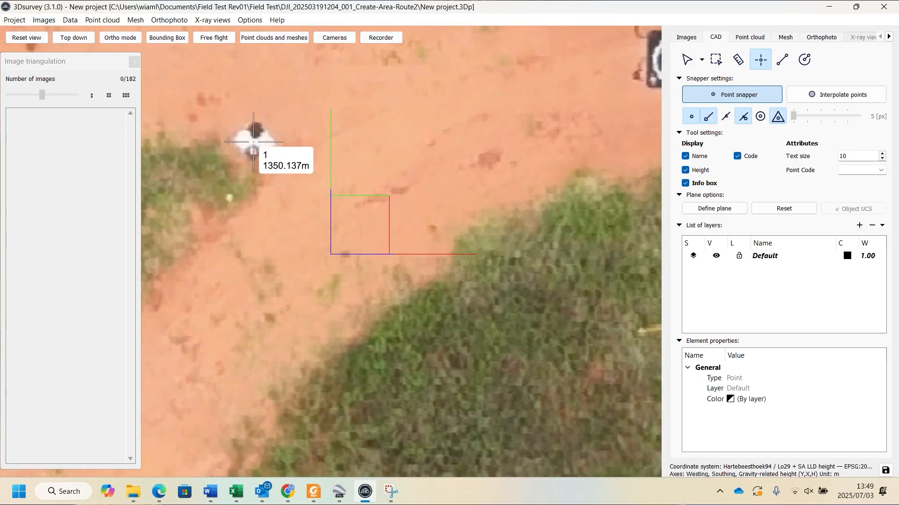
pyautogui.click(253, 141)
# Step: Place a CAD point on the centre of the ground target beside the small grass triangle at the northern track fork
pyautogui.scroll(-4, 257, 197)
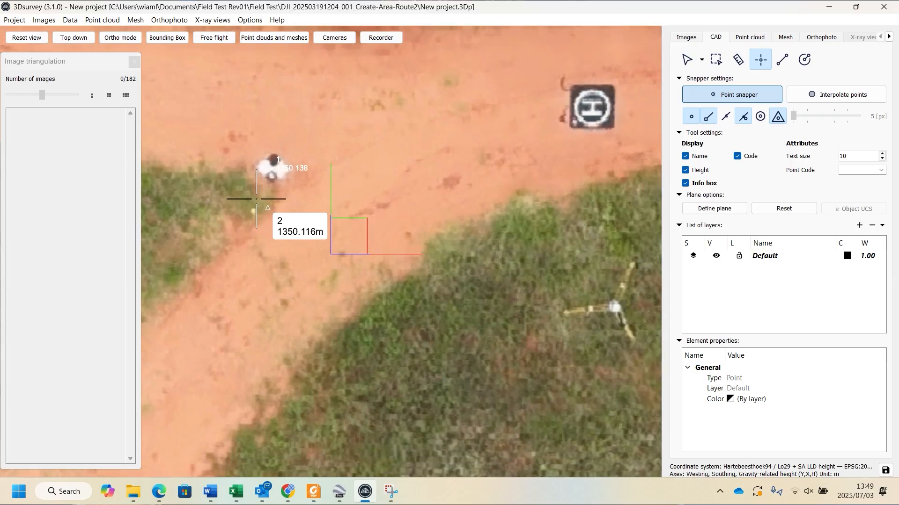
pyautogui.scroll(-5, 258, 197)
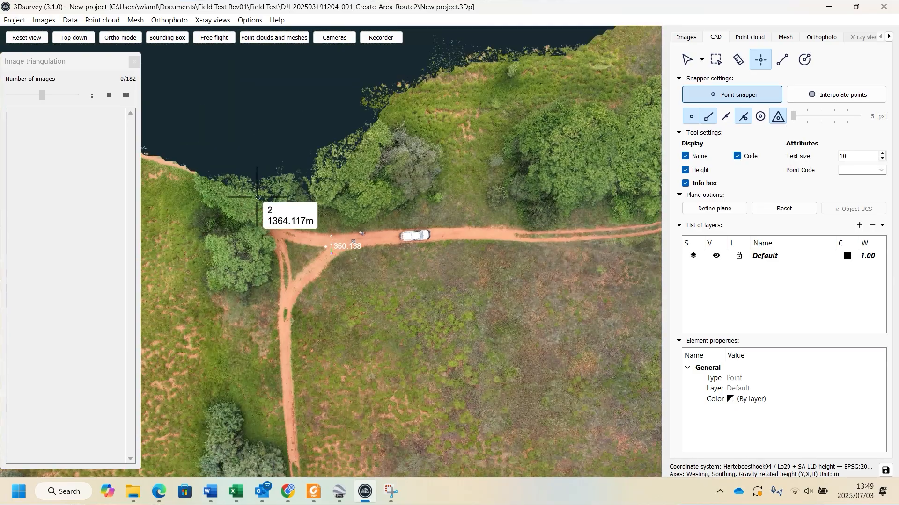
pyautogui.scroll(-2, 280, 205)
pyautogui.moveTo(550, 303); pyautogui.dragTo(340, 268, button='middle')
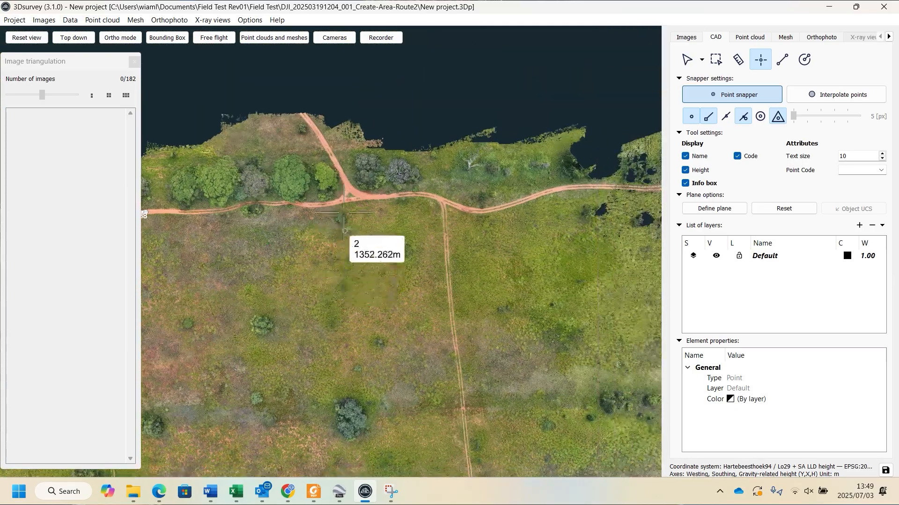
pyautogui.scroll(4, 344, 230)
pyautogui.scroll(6, 339, 203)
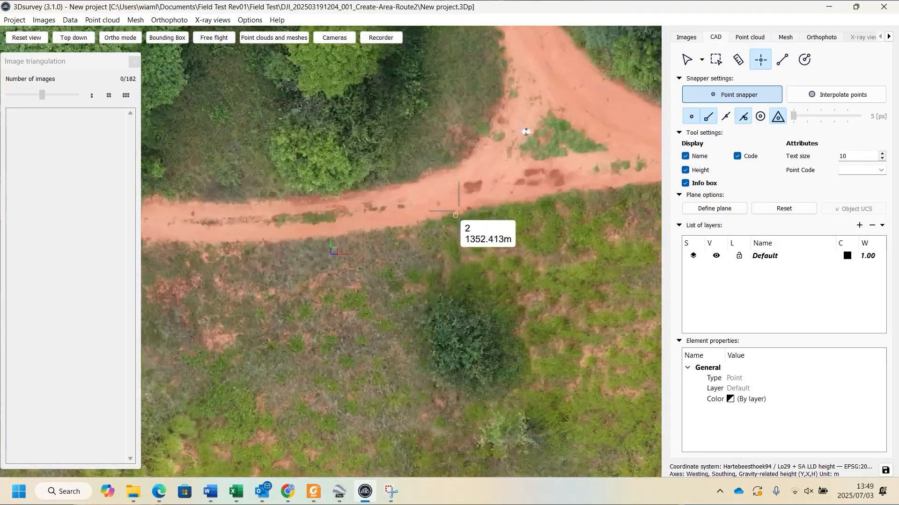
pyautogui.scroll(5, 386, 319)
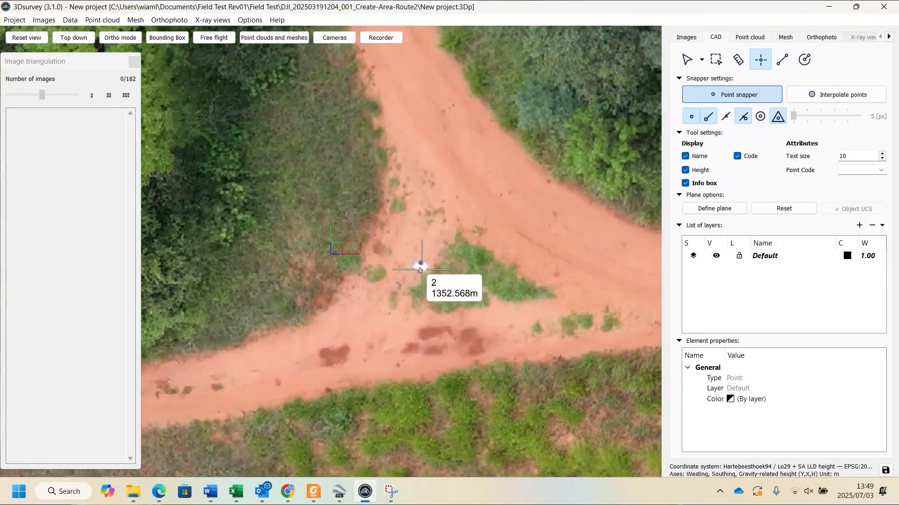
pyautogui.scroll(5, 427, 306)
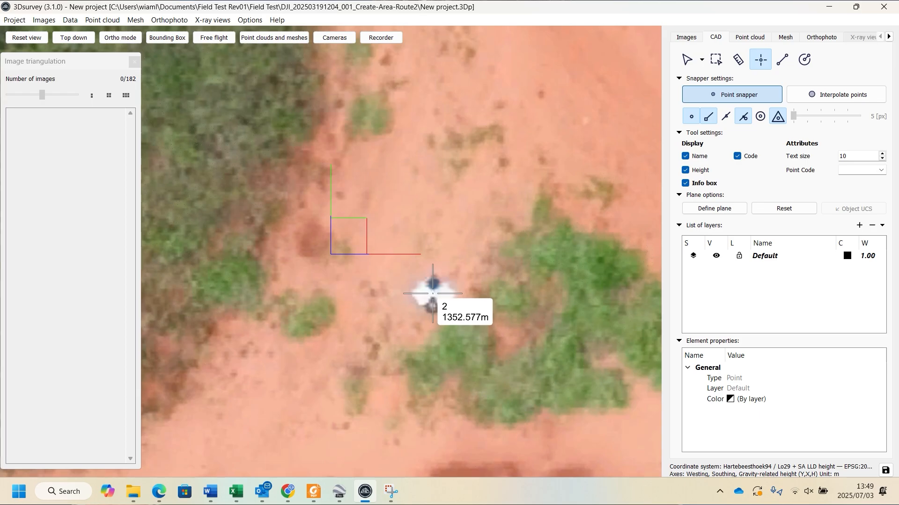
# Step: Place a CAD point on the ground target just northwest of the track crossing in the southeastern part of the site
pyautogui.scroll(-10, 471, 333)
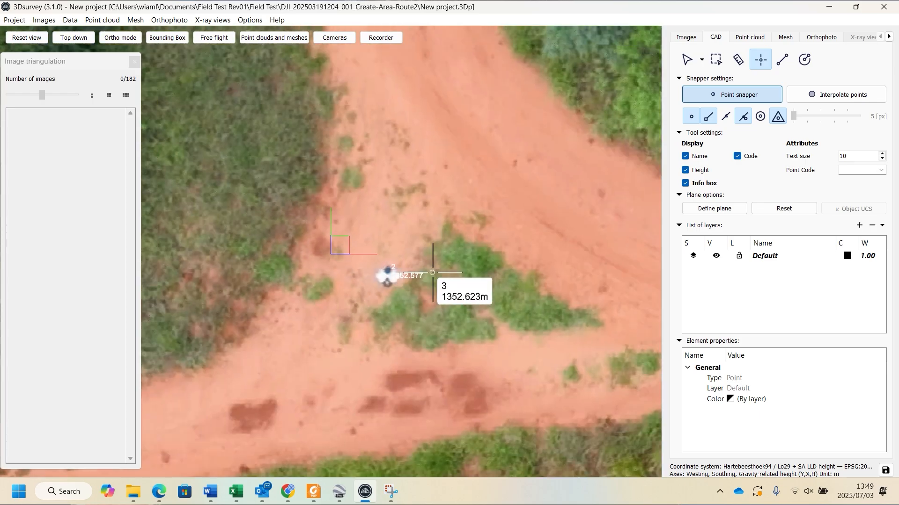
pyautogui.scroll(-10, 433, 269)
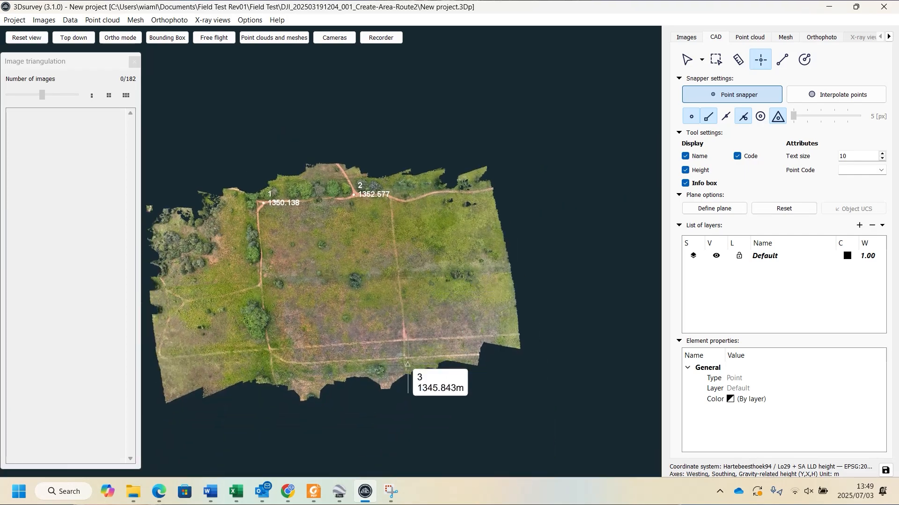
pyautogui.scroll(10, 407, 364)
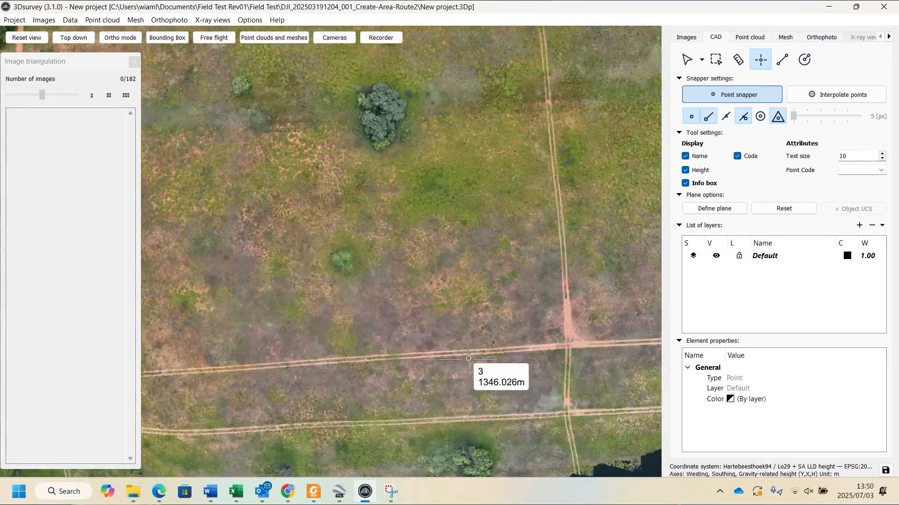
pyautogui.scroll(8, 468, 359)
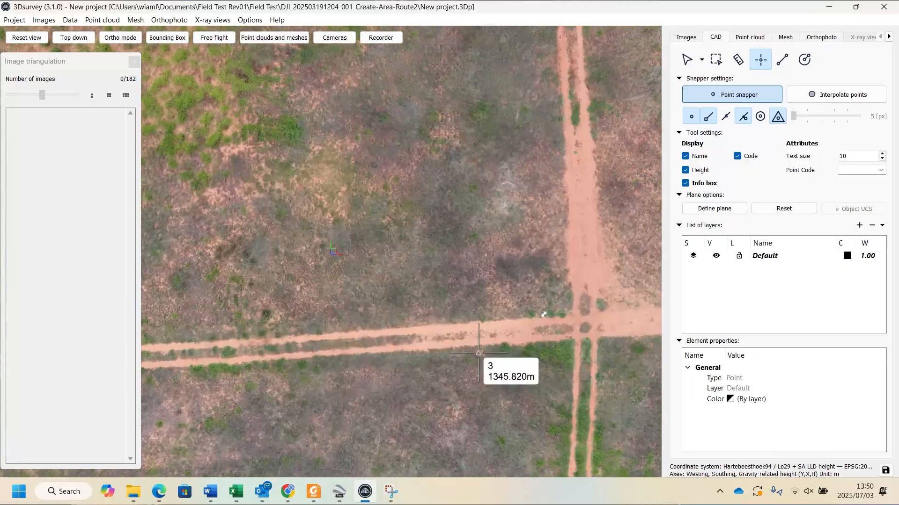
pyautogui.scroll(8, 478, 353)
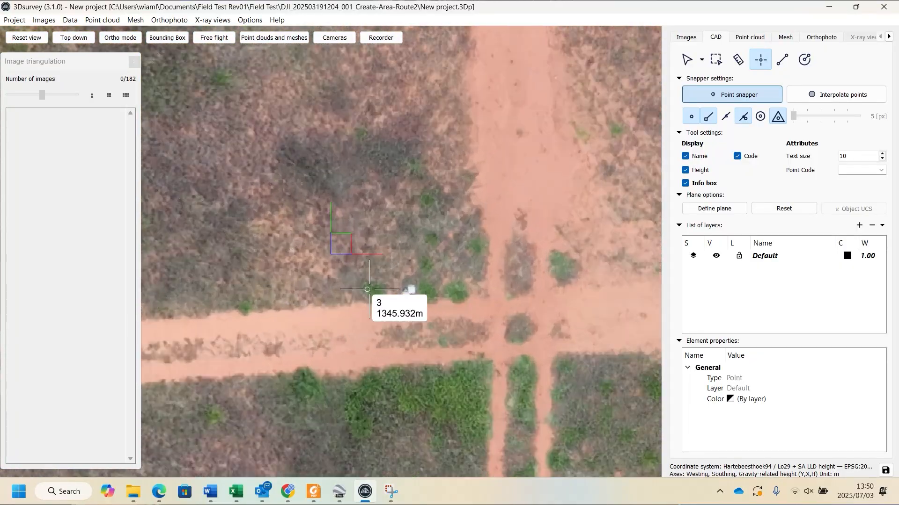
pyautogui.scroll(4, 367, 289)
pyautogui.scroll(3, 461, 322)
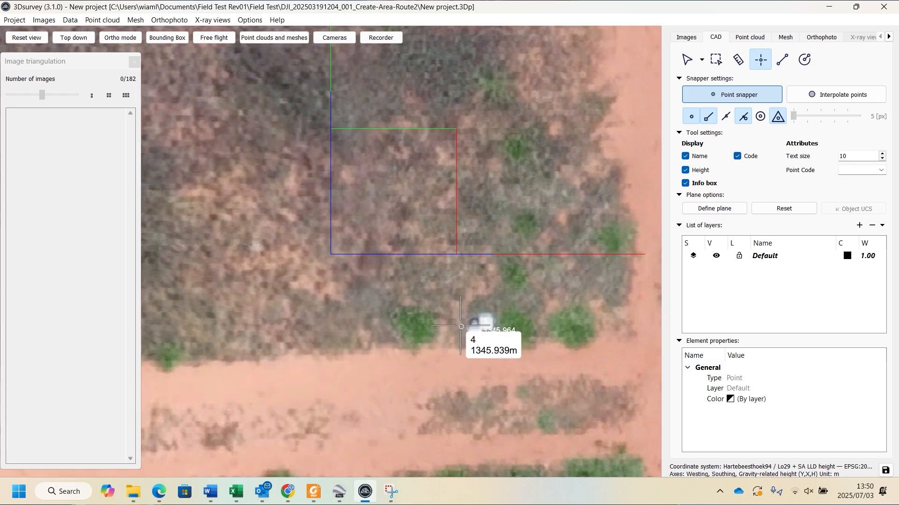
# Step: Place a CAD point on the ground target on the track just south of the crossing below the large tree
pyautogui.scroll(-10, 461, 326)
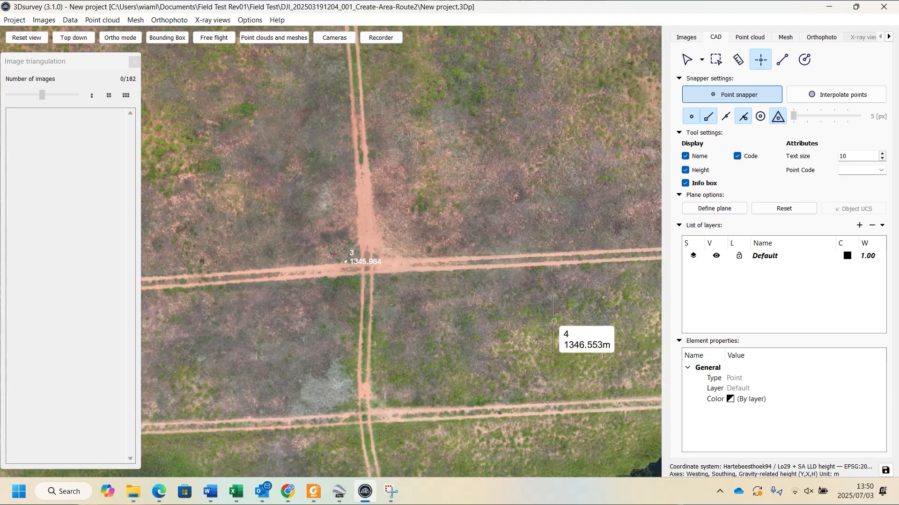
pyautogui.scroll(-6, 554, 322)
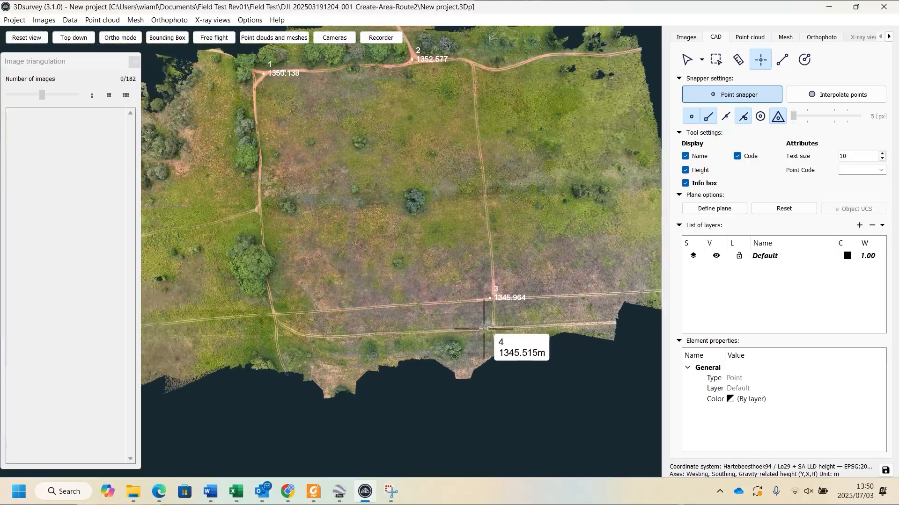
pyautogui.scroll(10, 275, 309)
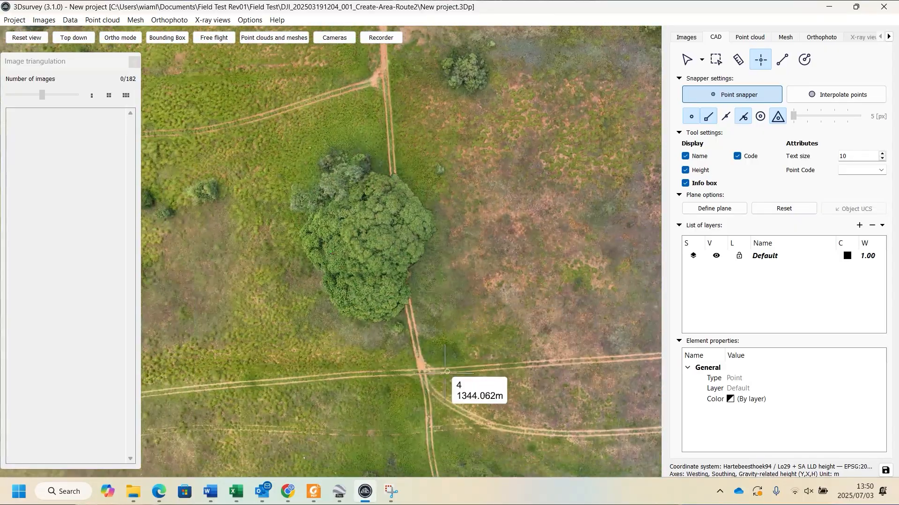
pyautogui.scroll(-3, 476, 399)
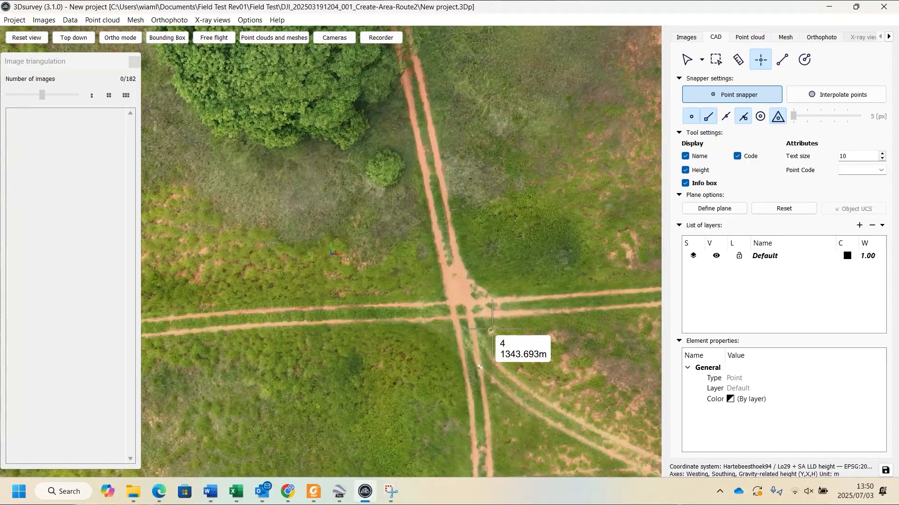
pyautogui.scroll(5, 491, 330)
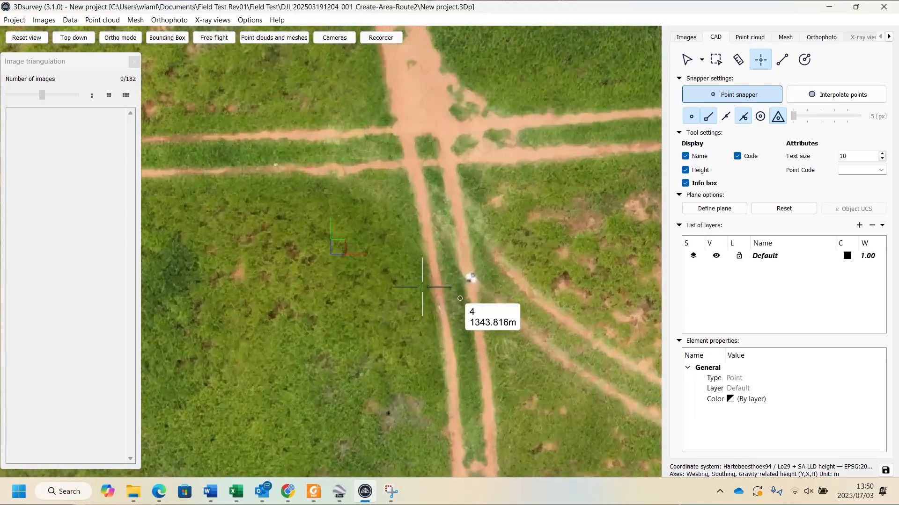
pyautogui.scroll(5, 422, 287)
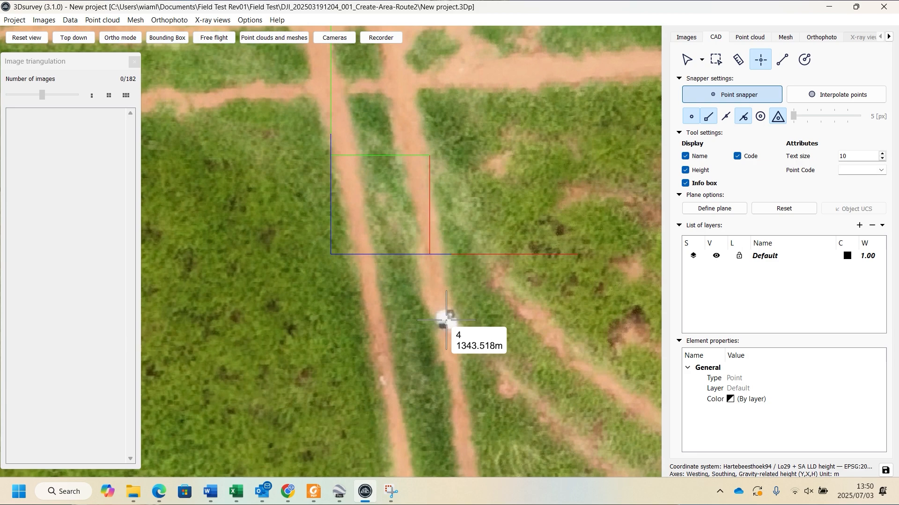
pyautogui.click(446, 321)
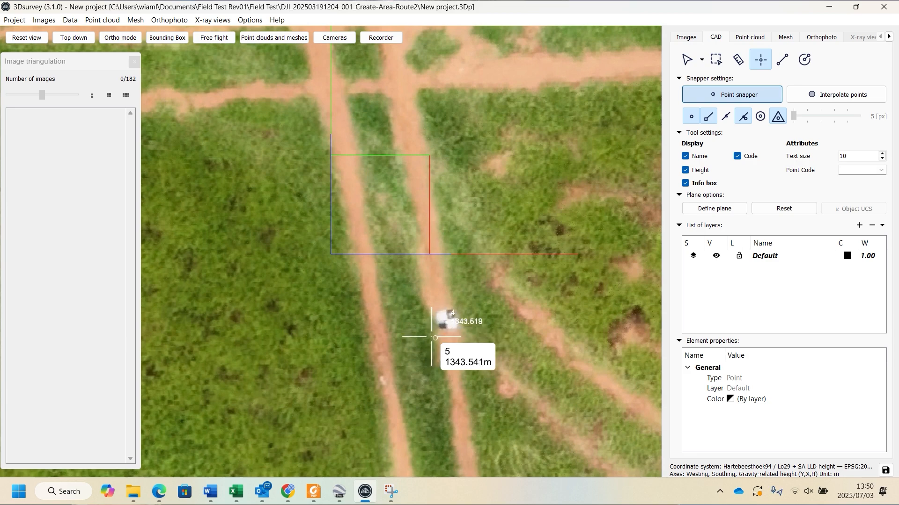
# Step: Start saving the CAD points to a file, choosing TXT ASCII format (*.txt) as the file type
pyautogui.scroll(-3, 422, 314)
pyautogui.scroll(-8, 405, 340)
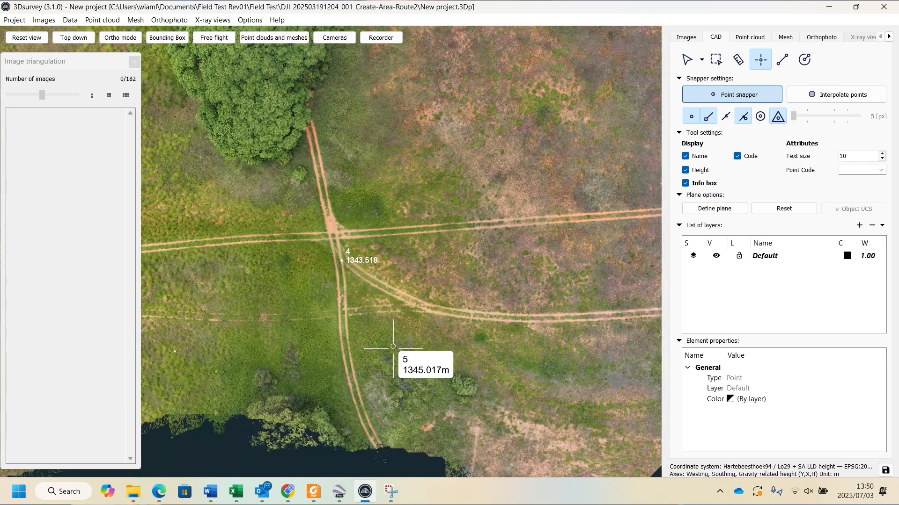
pyautogui.scroll(-3, 363, 385)
pyautogui.moveTo(383, 263); pyautogui.dragTo(387, 329, button='middle')
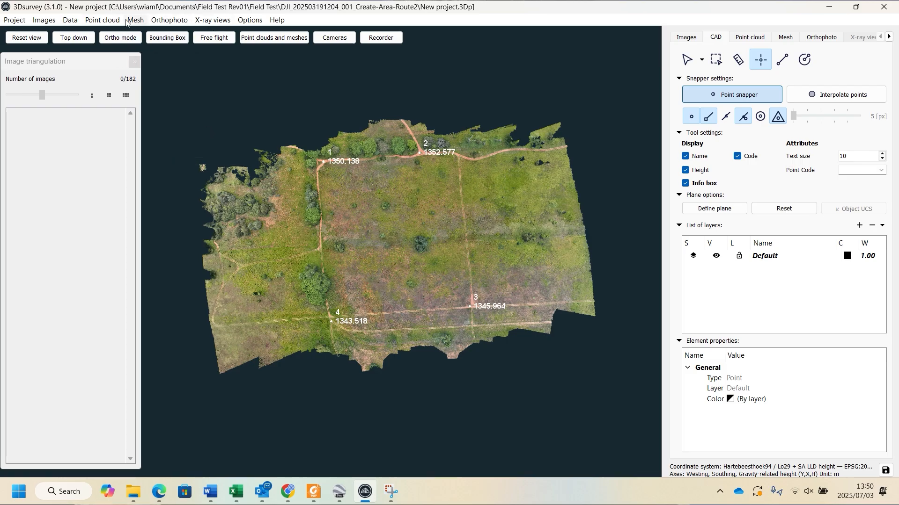
pyautogui.click(70, 20)
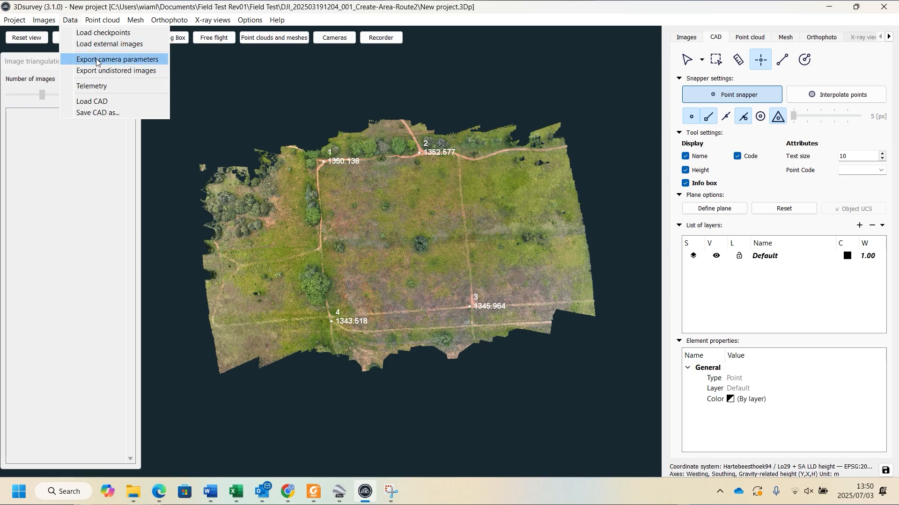
pyautogui.click(107, 112)
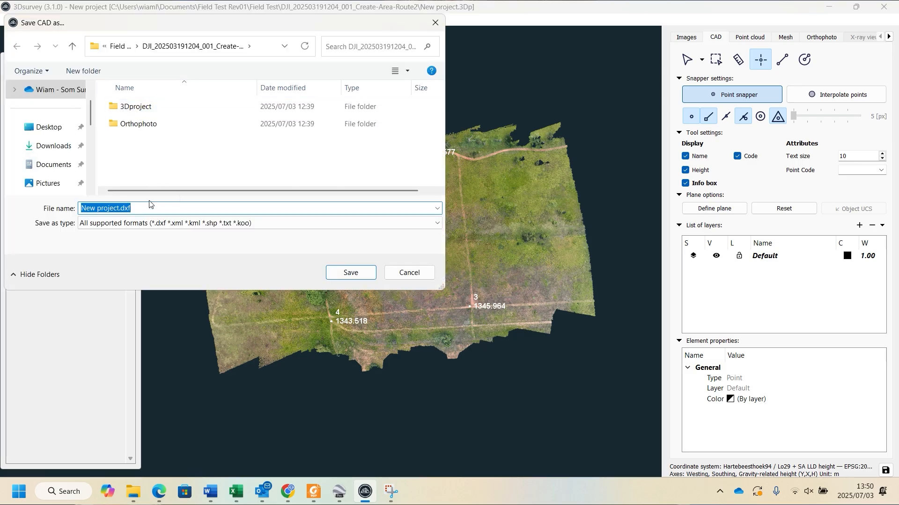
pyautogui.click(150, 223)
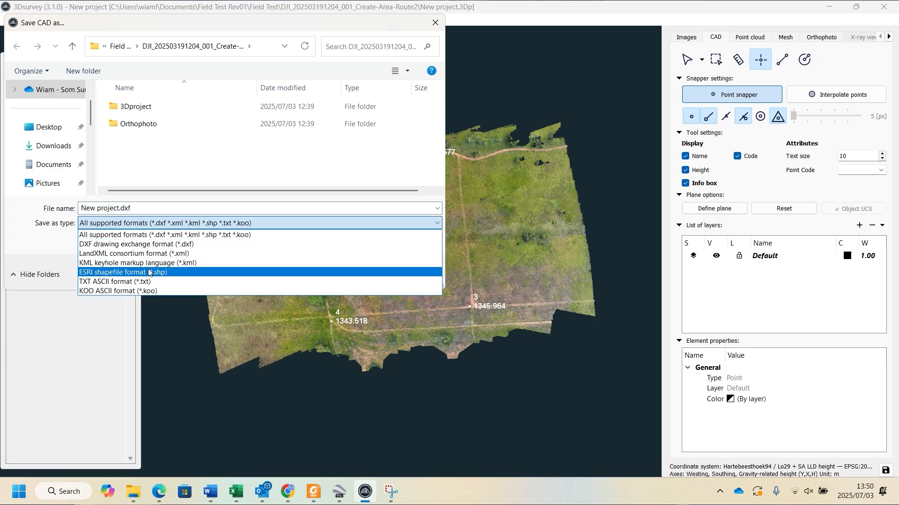
pyautogui.click(148, 284)
# Step: Name the file Field Test comparison Rev00 and save the Default layer with space separators and 3 decimal places
pyautogui.doubleClick(136, 208)
pyautogui.hotkey('ctrl', 'a')
pyautogui.write('Fiel')
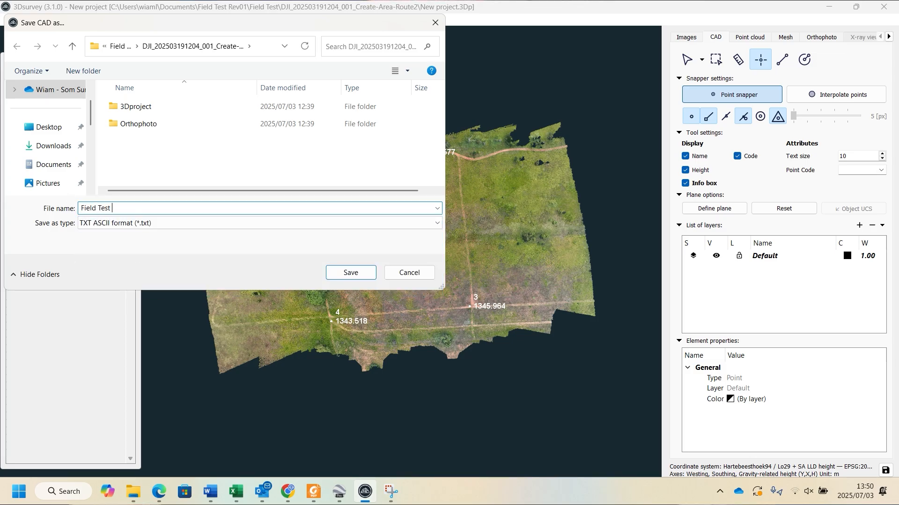
pyautogui.write('d Test comparison Rev00')
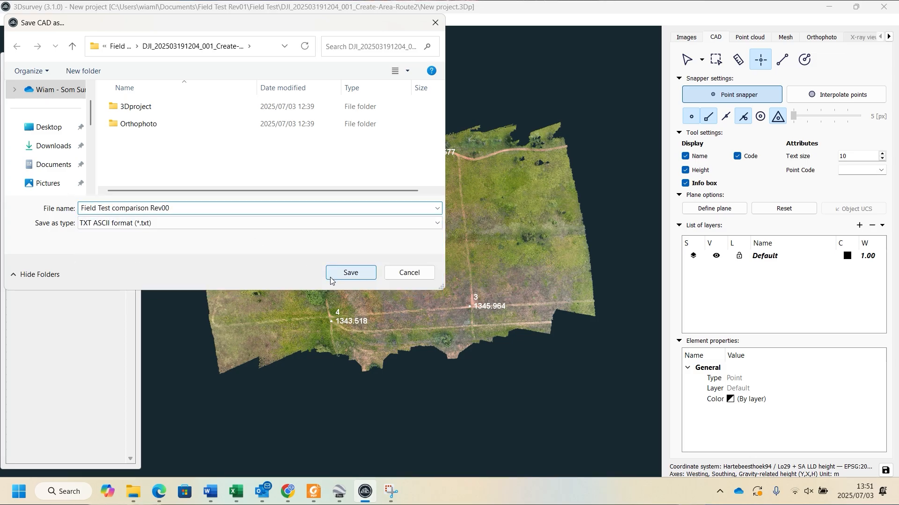
pyautogui.click(351, 273)
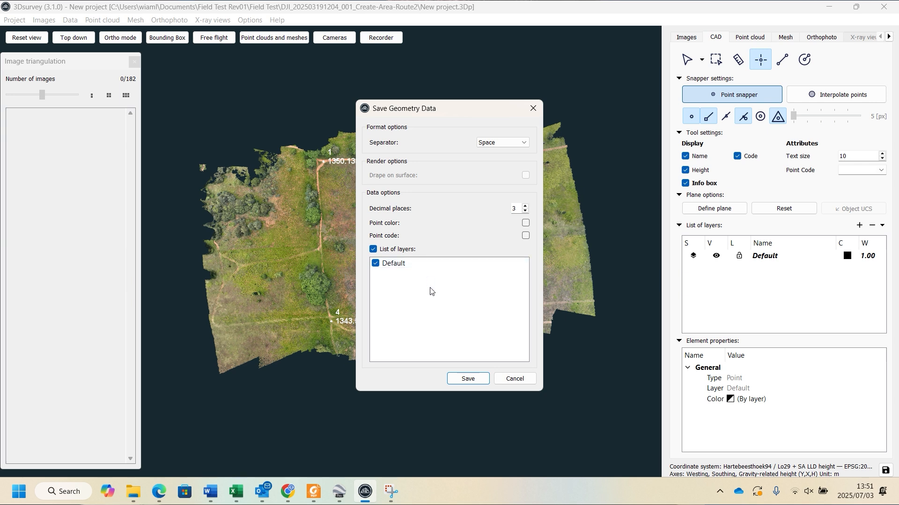
pyautogui.click(476, 383)
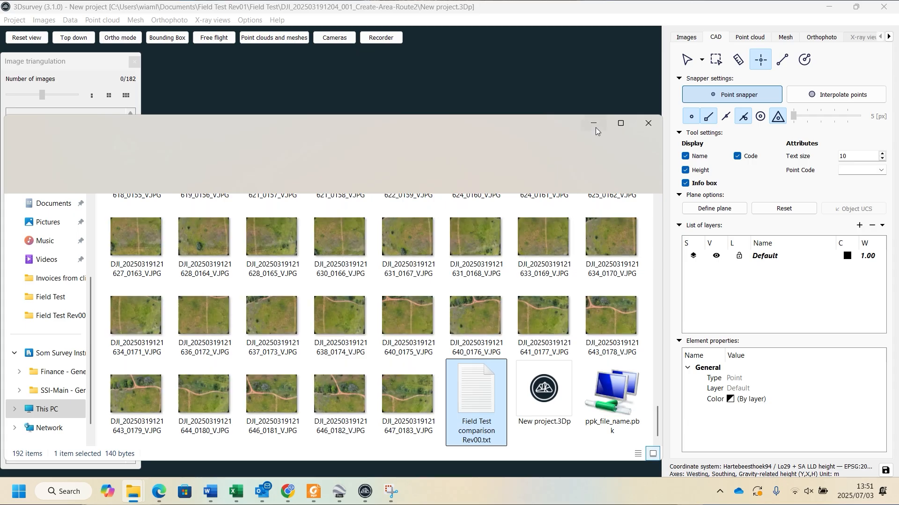
# Step: Minimize the image folder window and open the Field Results uncorrected Rev00 file from the Results folder in Excel
pyautogui.click(593, 124)
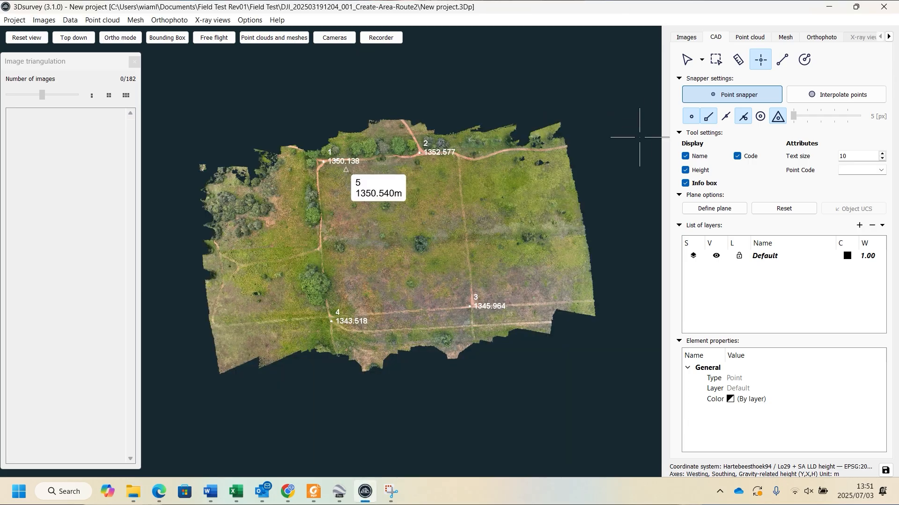
pyautogui.scroll(-4, 363, 320)
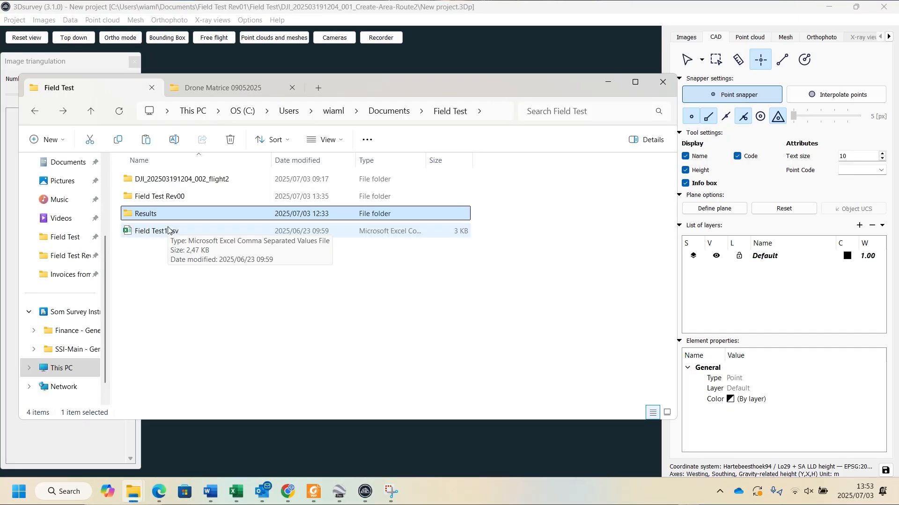
pyautogui.doubleClick(158, 211)
pyautogui.doubleClick(162, 181)
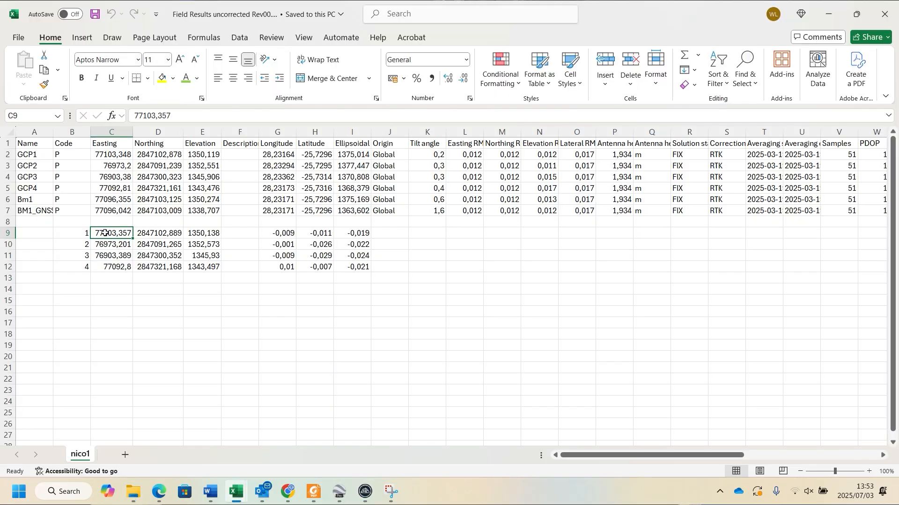
# Step: Compare the CAD point coordinates in C9:E12 with the surveyed GCP coordinates in C2:E5, and review the differences in G9:I12
pyautogui.moveTo(102, 233); pyautogui.dragTo(206, 265)
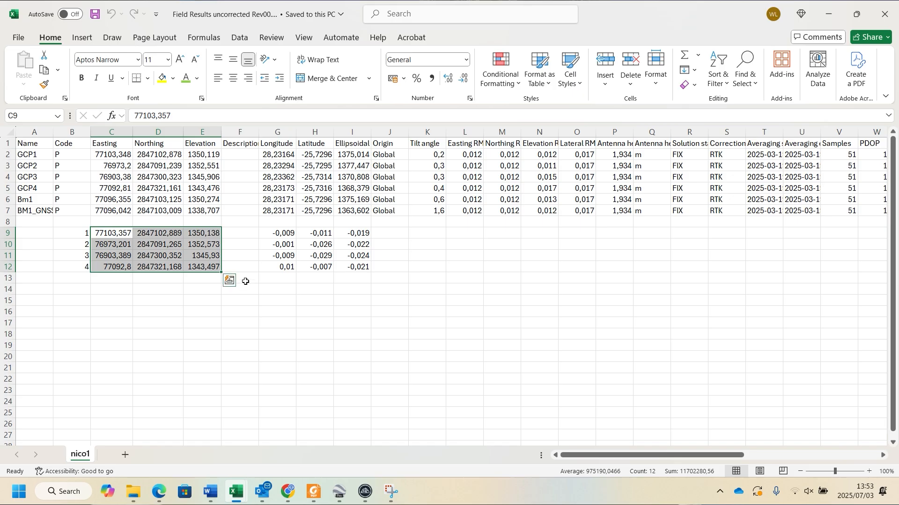
pyautogui.click(268, 276)
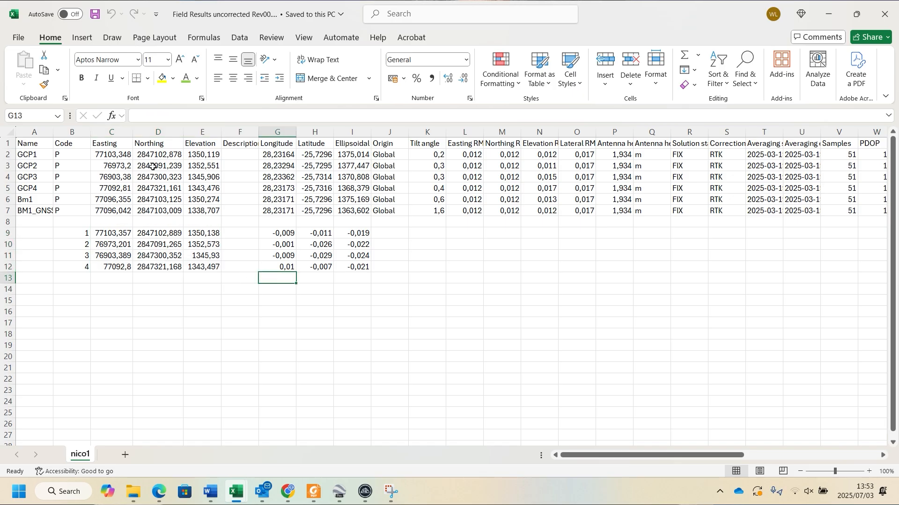
pyautogui.click(102, 155)
pyautogui.moveTo(116, 155); pyautogui.dragTo(198, 187)
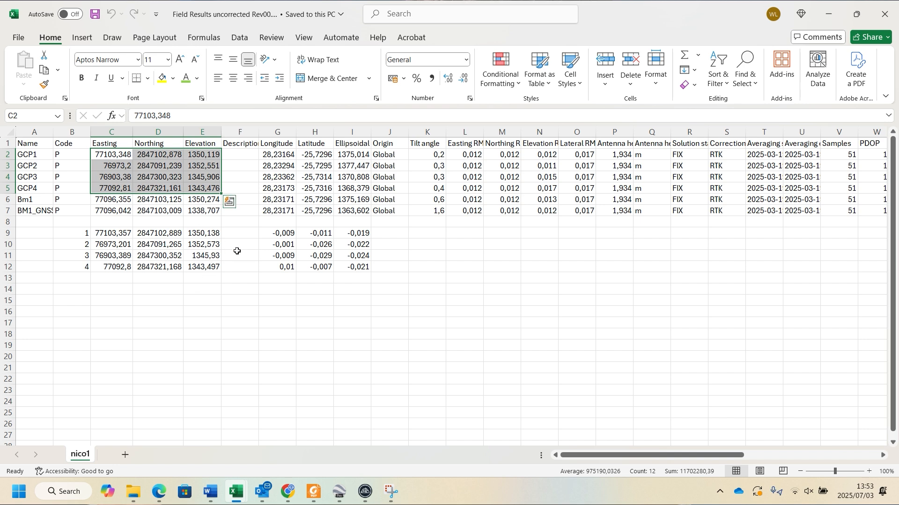
pyautogui.click(288, 235)
pyautogui.moveTo(287, 235); pyautogui.dragTo(353, 267)
pyautogui.click(390, 267)
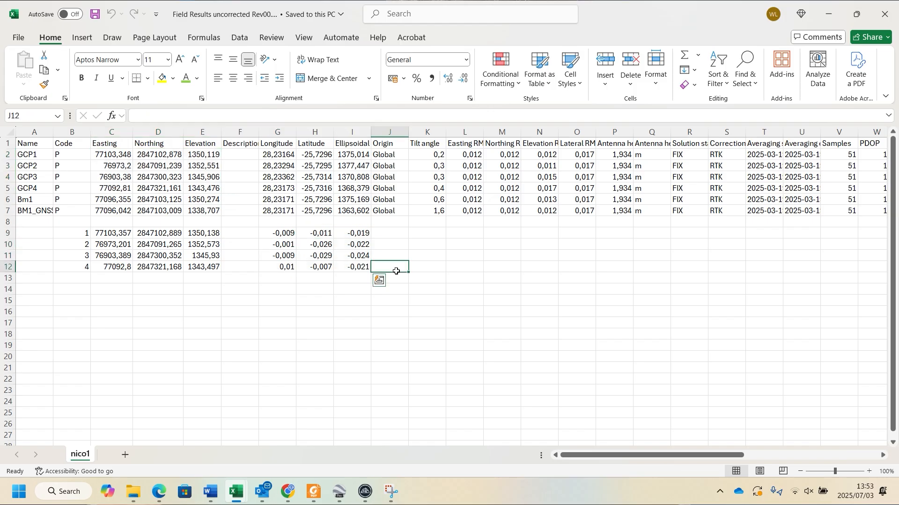
# Step: Examine the easting, northing and elevation differences in G9:I12, paying particular attention to the elevation differences in I9:I12
pyautogui.moveTo(281, 233); pyautogui.dragTo(376, 265)
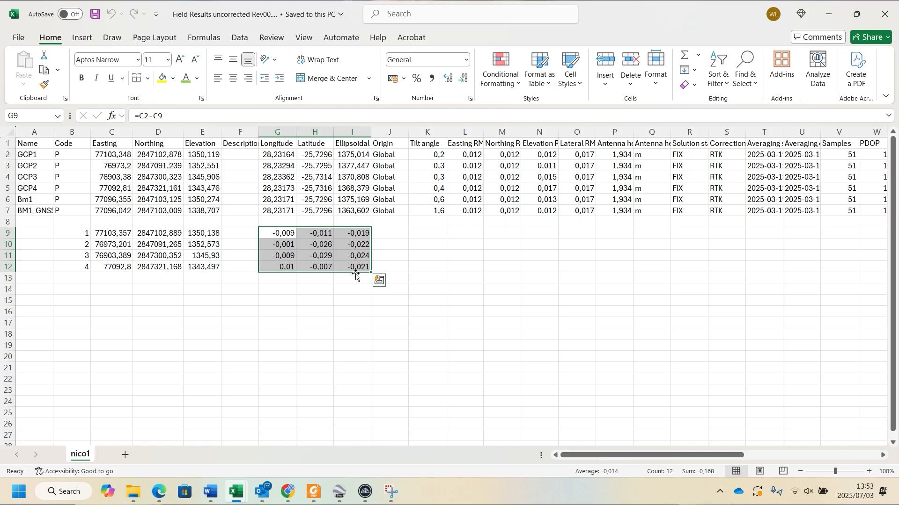
pyautogui.click(374, 264)
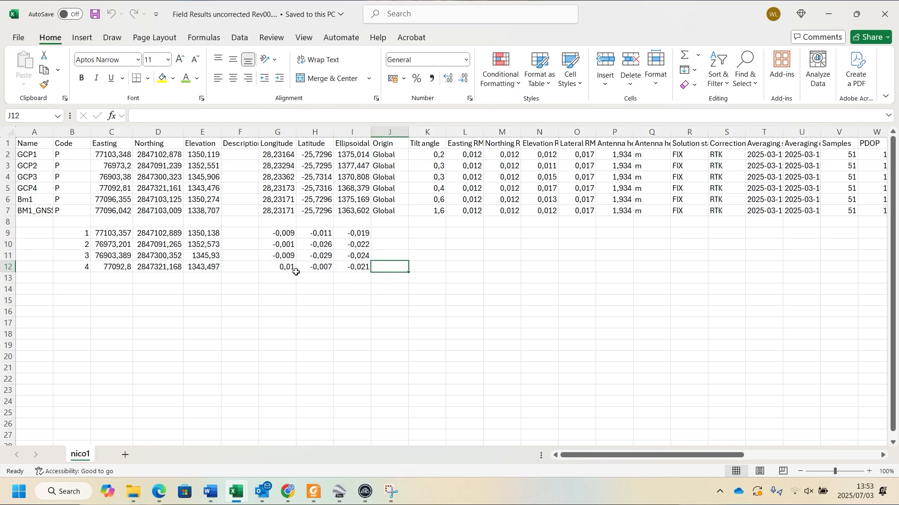
pyautogui.moveTo(280, 230); pyautogui.dragTo(357, 269)
pyautogui.click(358, 269)
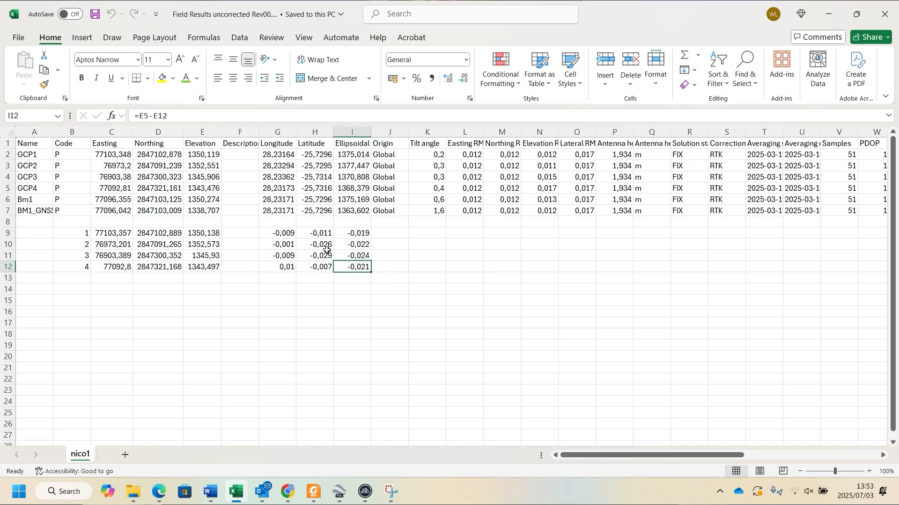
pyautogui.moveTo(360, 237); pyautogui.dragTo(362, 273)
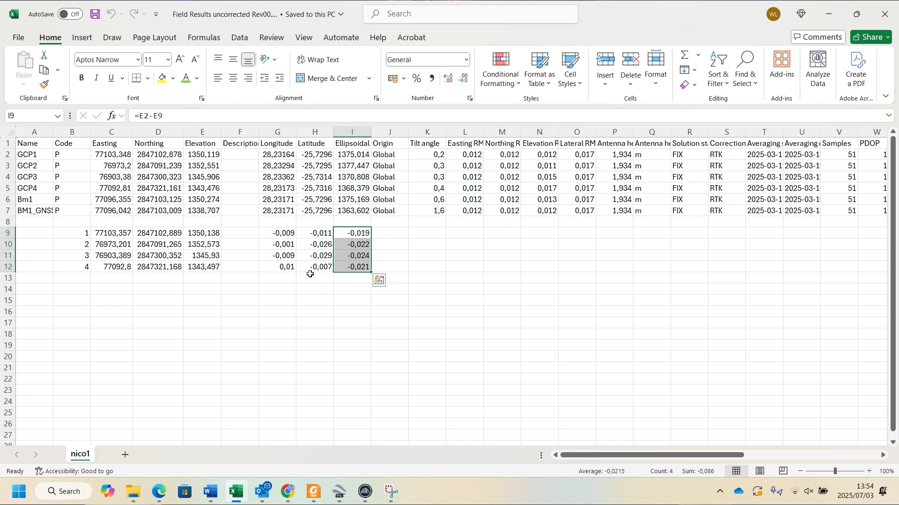
pyautogui.moveTo(284, 235); pyautogui.dragTo(353, 264)
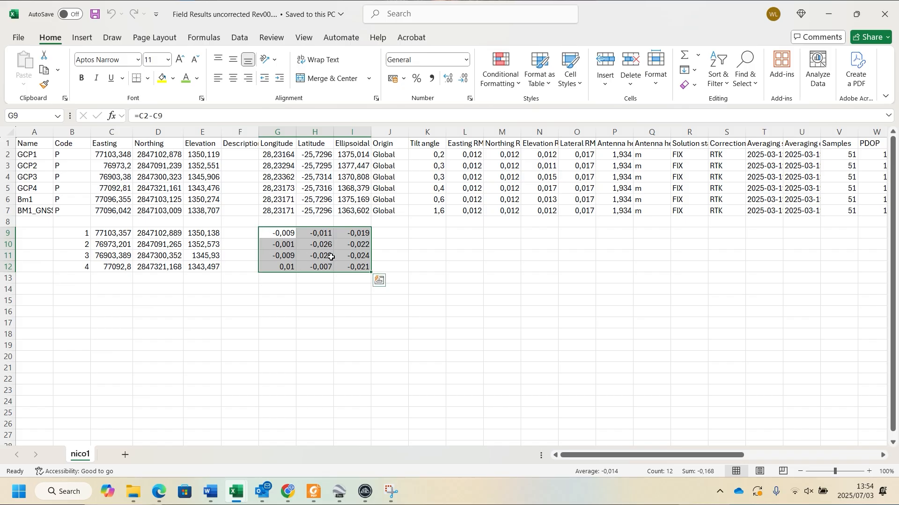
pyautogui.click(309, 278)
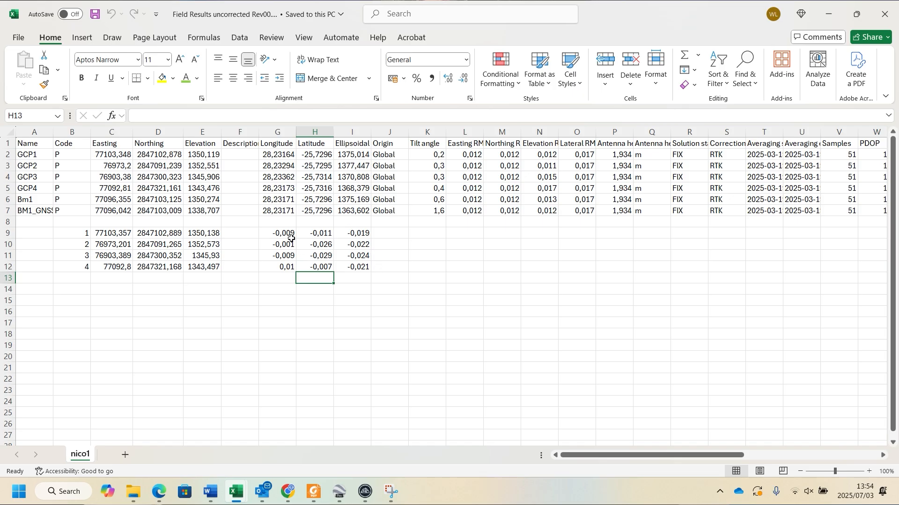
pyautogui.moveTo(355, 233); pyautogui.dragTo(361, 265)
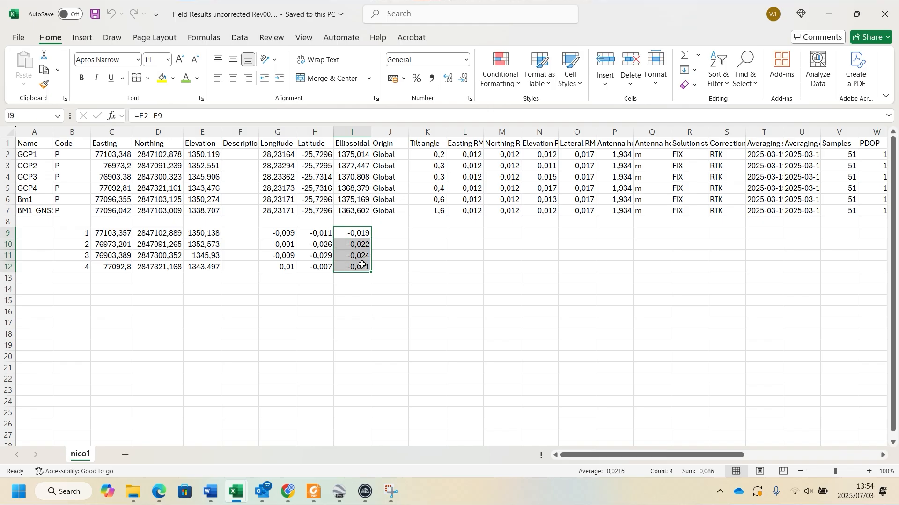
pyautogui.click(396, 267)
pyautogui.moveTo(359, 234); pyautogui.dragTo(365, 267)
pyautogui.click(401, 268)
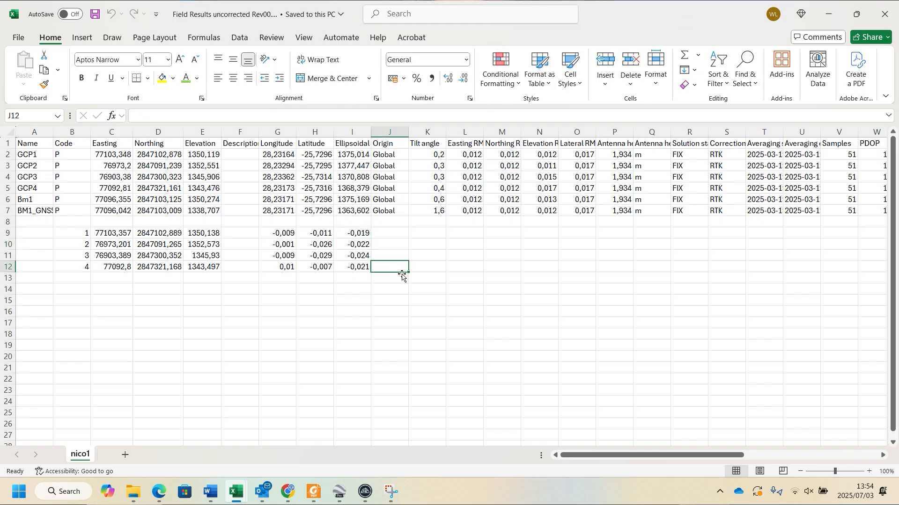